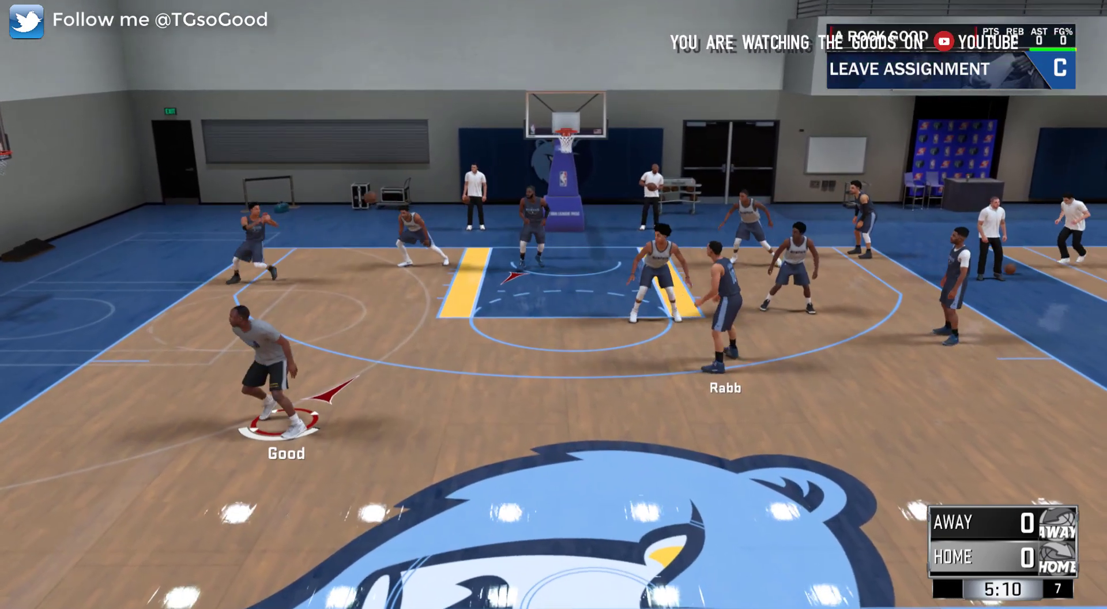
Bring up the NBA2K18 Xiugaiqi game settings, return to the game and quit the current practice game.
key(alt+Tab)
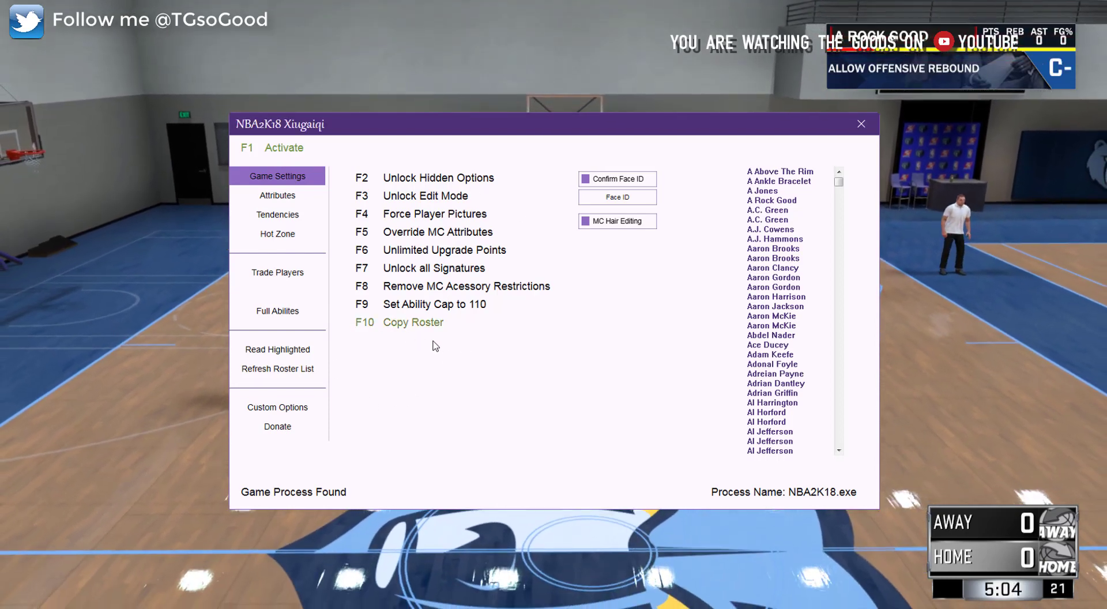
click(459, 14)
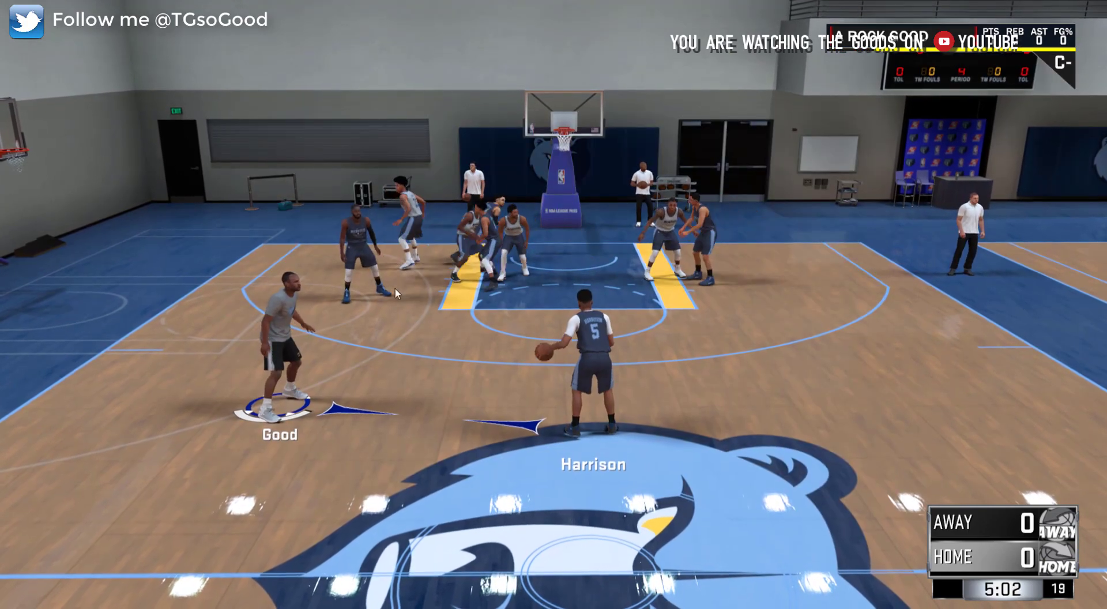
key(Escape)
key(Down)
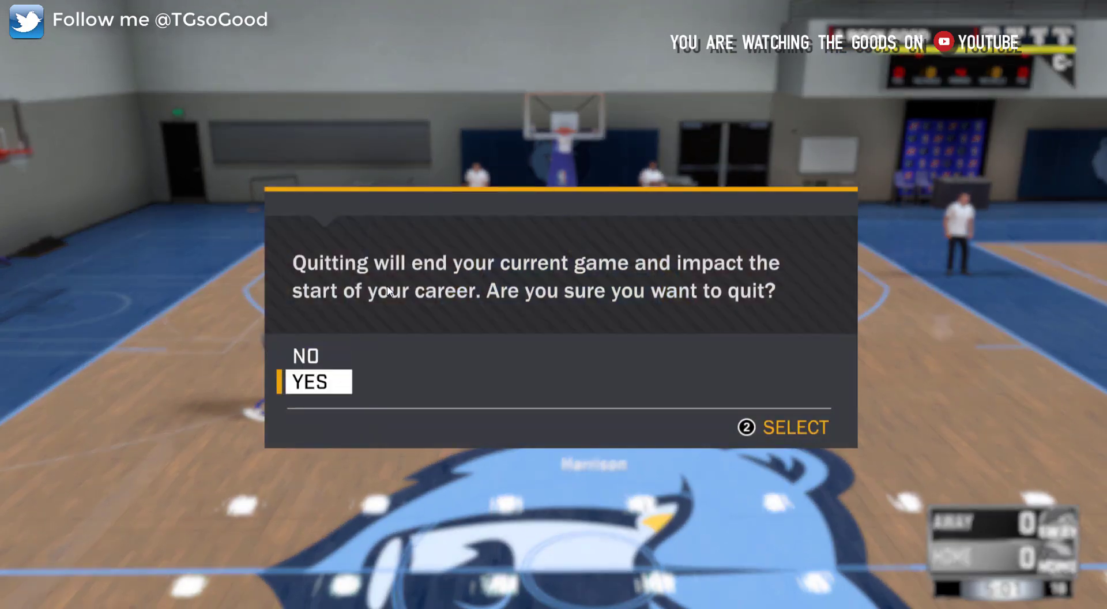
key(Escape)
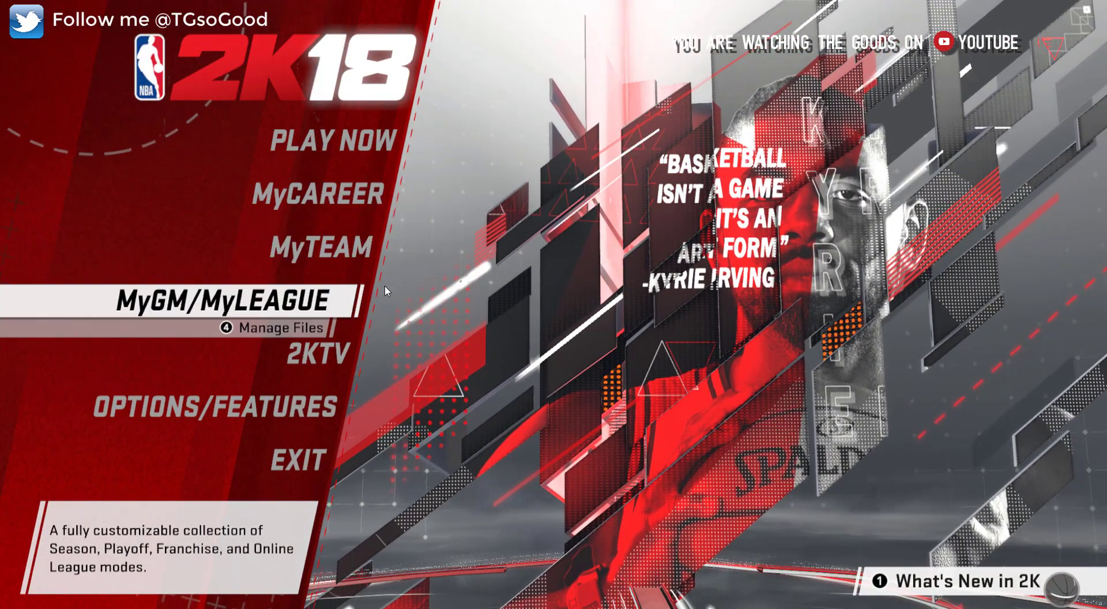
Open the Roster viewer from Options/Features.
key(Down)
key(Down)
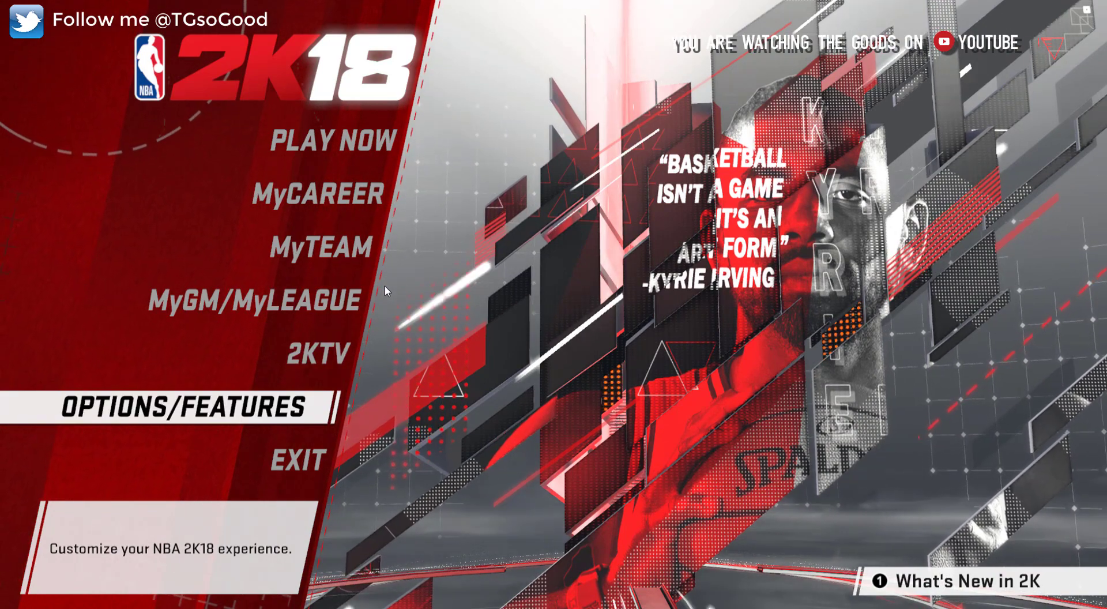
key(Return)
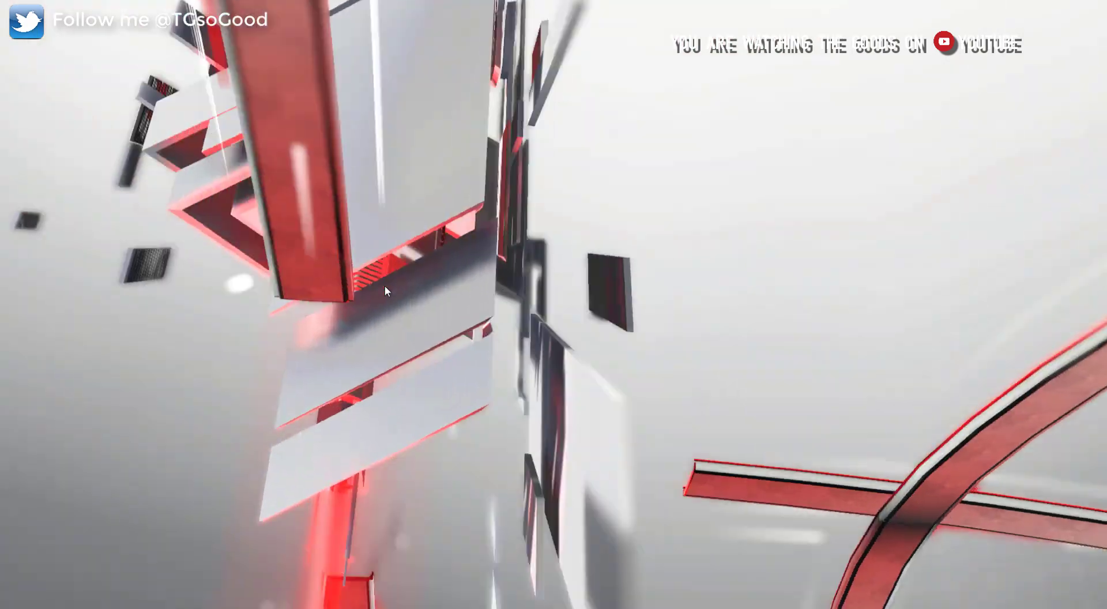
key(Right)
key(Right)
key(Return)
Browse through the Memphis Grizzlies players in the roster.
key(Right)
key(Right)
key(Right)
key(Right)
key(Right)
key(Right)
key(Right)
key(Right)
key(Right)
key(Right)
key(Right)
key(Right)
key(Right)
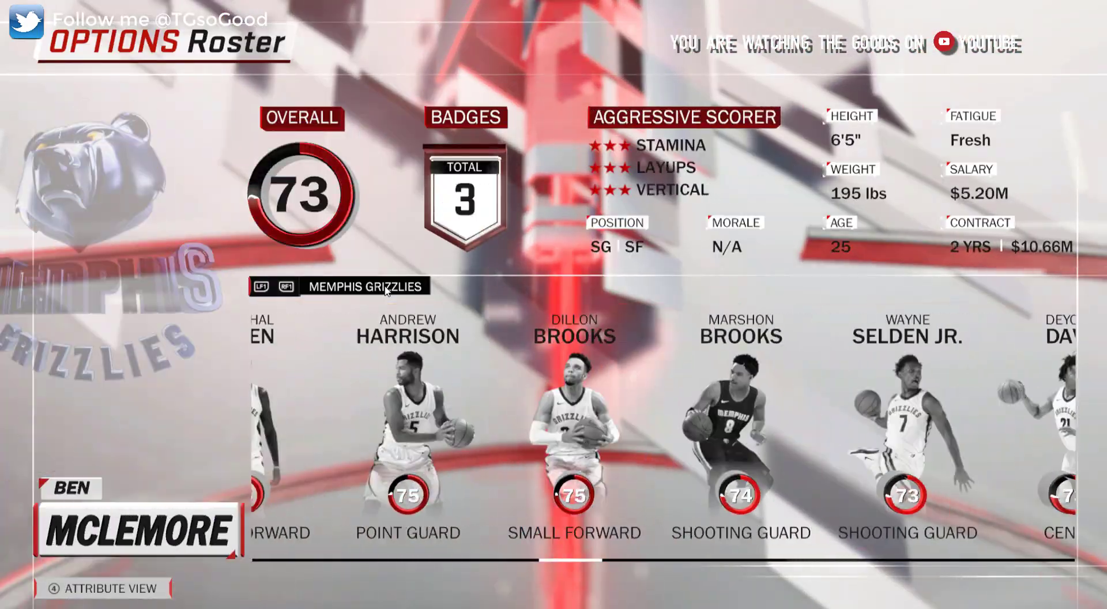
Switch the displayed roster from the teams to Free Agency.
key(q)
key(q)
key(q)
key(q)
key(q)
key(q)
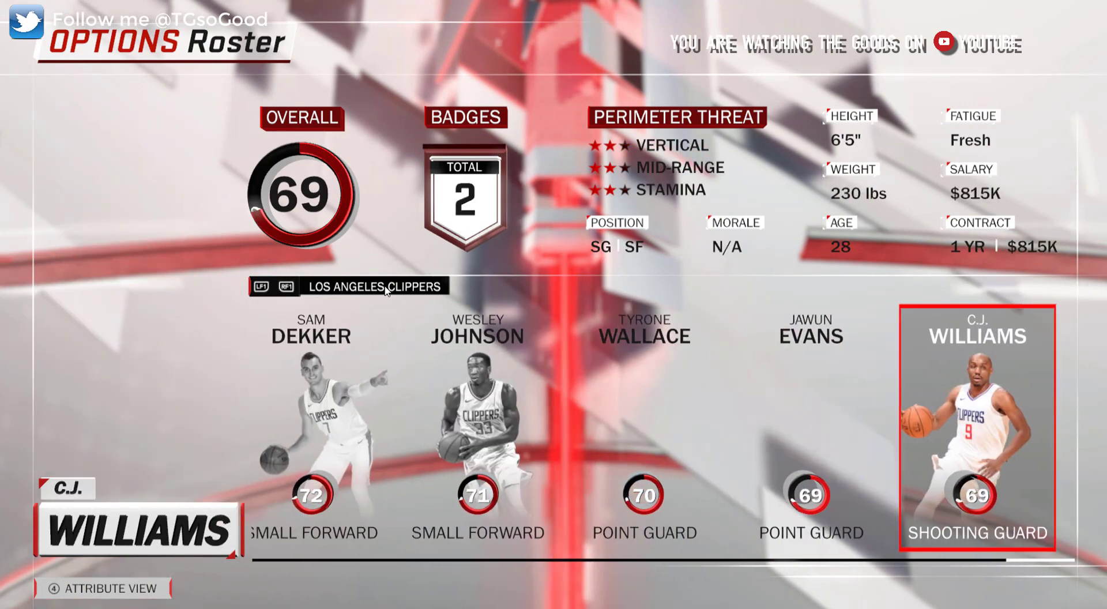
key(e)
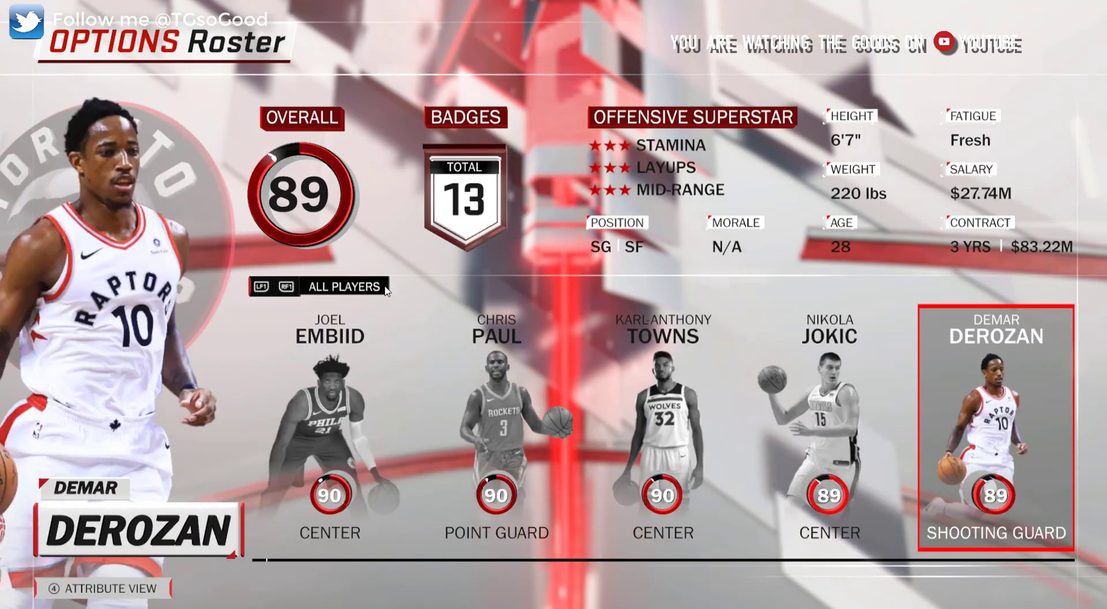
key(Right)
key(Right)
key(Right)
key(e)
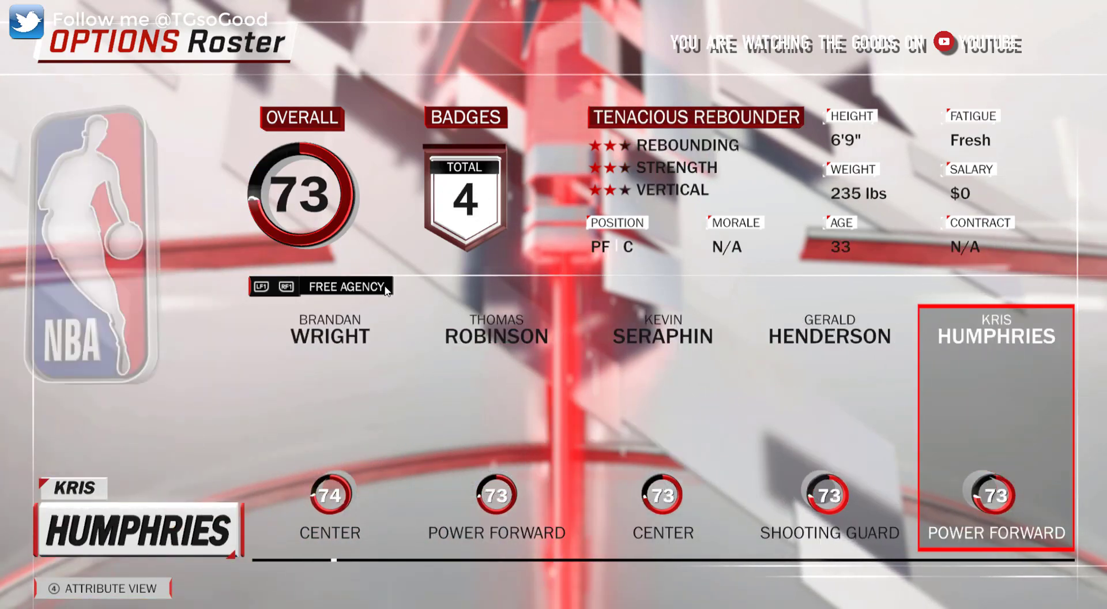
Show the Free Agency roster in attribute view and sort it alphabetically by name.
key(4)
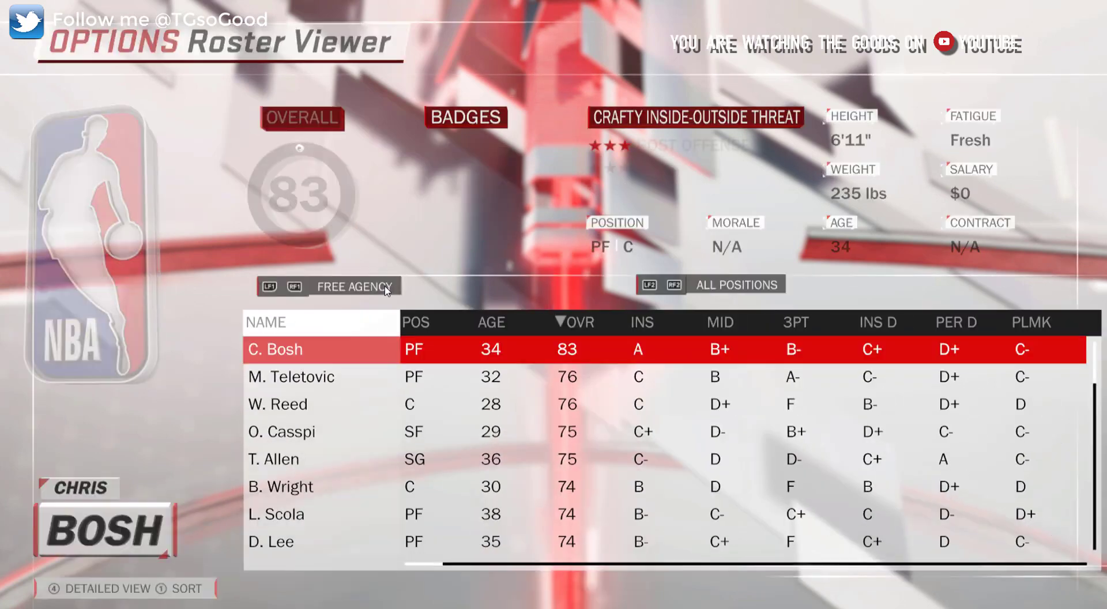
key(Down)
key(Down)
key(Down)
key(Down)
key(Down)
key(Down)
key(Down)
key(1)
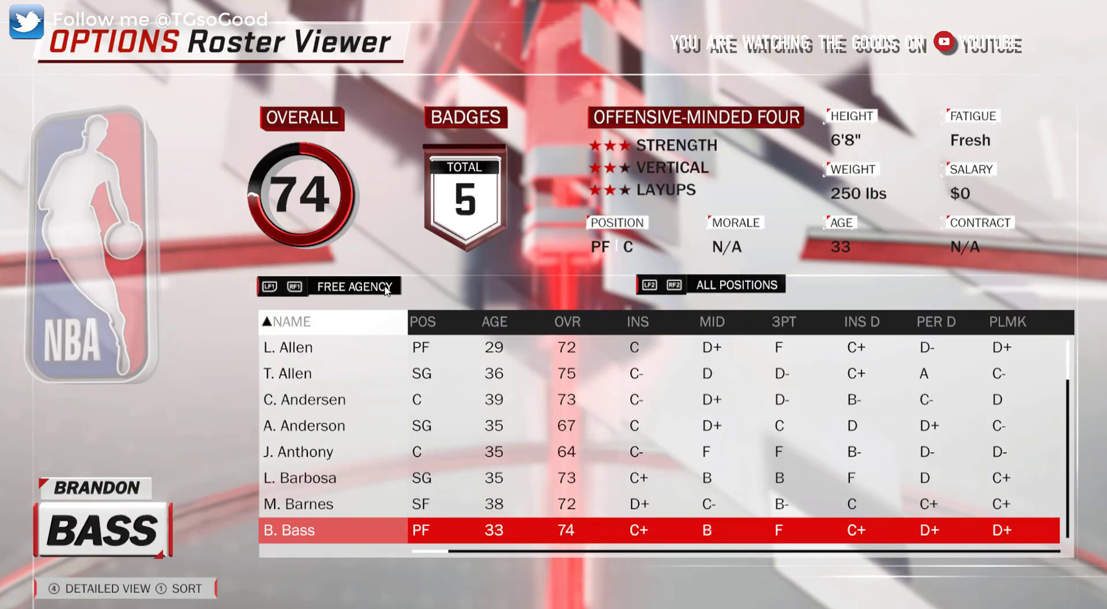
Find the custom 63-rated power forward among the free agents and check his detailed view.
key(Down)
key(Down)
key(Down)
key(Down)
key(Down)
key(Down)
key(Down)
key(Down)
key(Down)
key(Down)
key(Down)
key(Down)
key(Down)
key(Down)
key(Down)
key(Down)
key(Down)
key(Down)
key(Down)
key(Down)
key(Down)
key(Down)
key(Down)
key(Down)
key(Down)
key(Down)
key(Down)
key(Down)
key(Down)
key(Down)
key(Down)
key(Down)
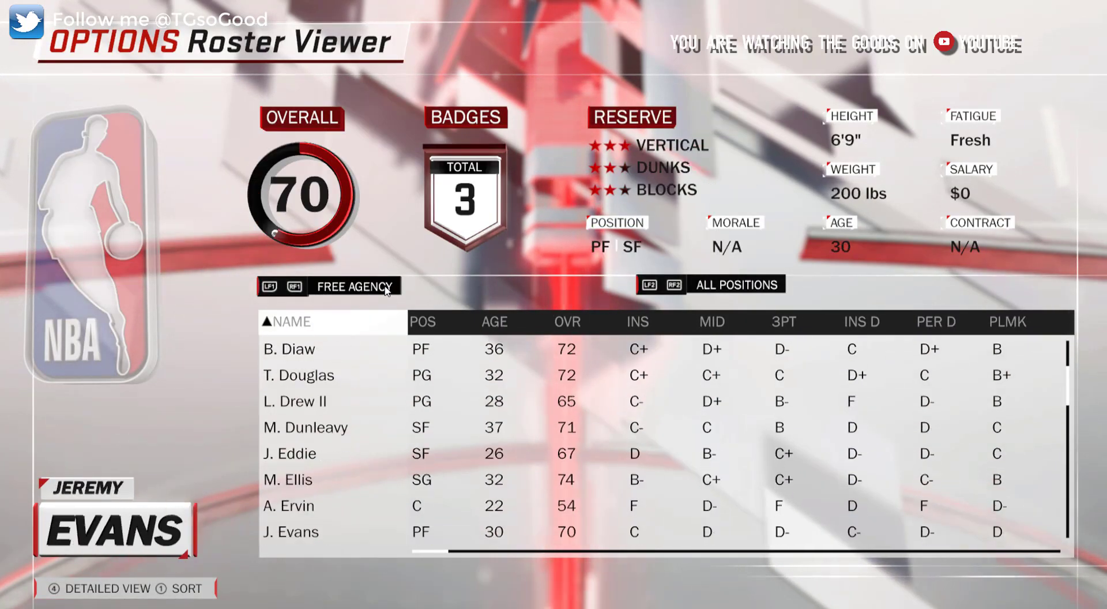
key(Up)
key(Up)
key(Up)
key(Up)
key(Up)
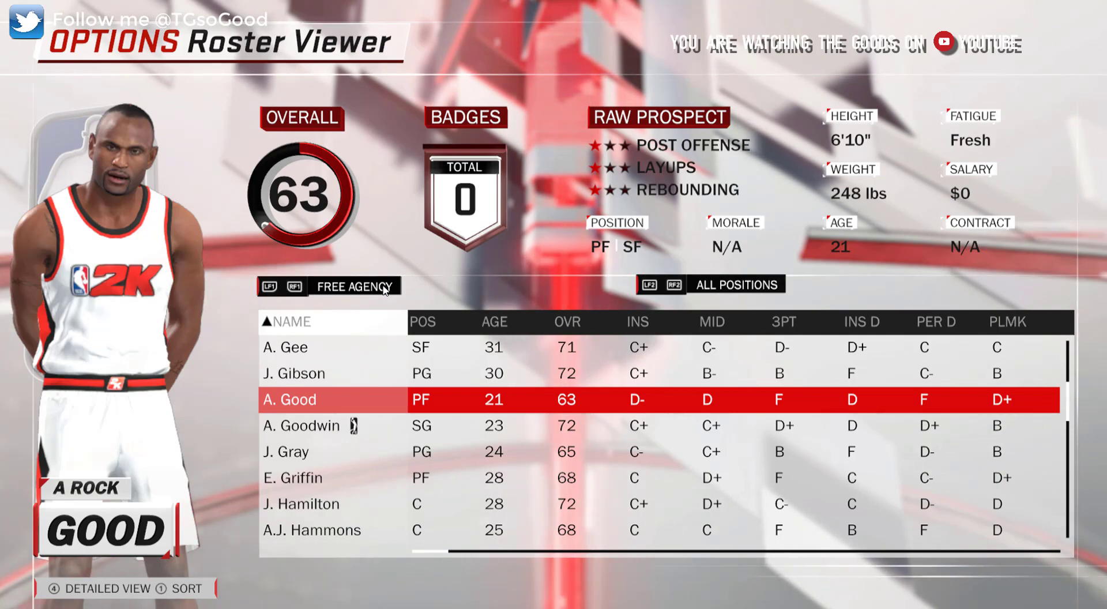
key(4)
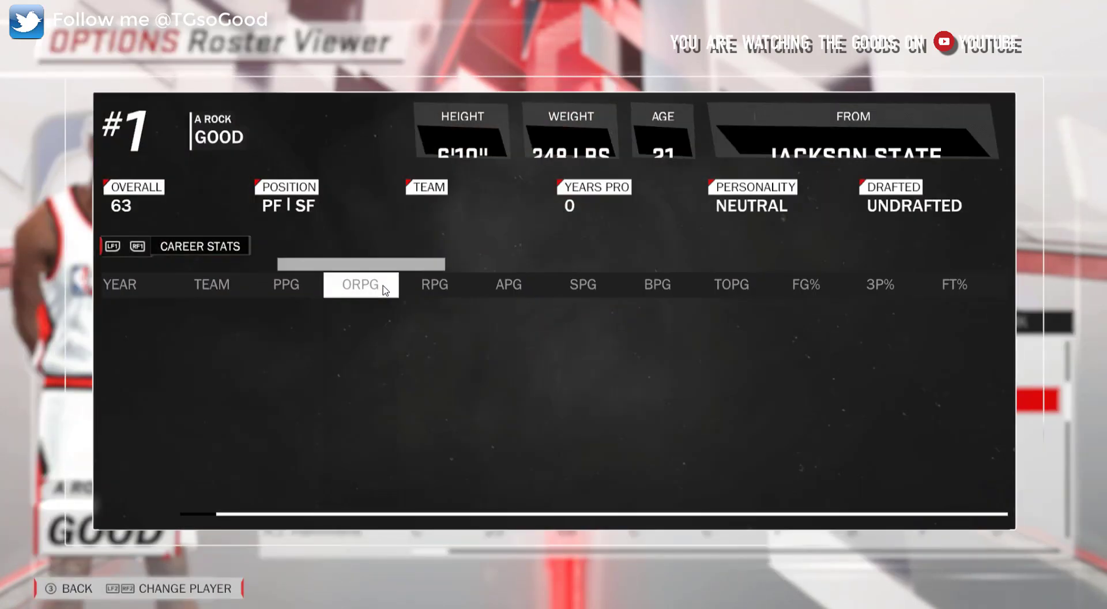
key(Escape)
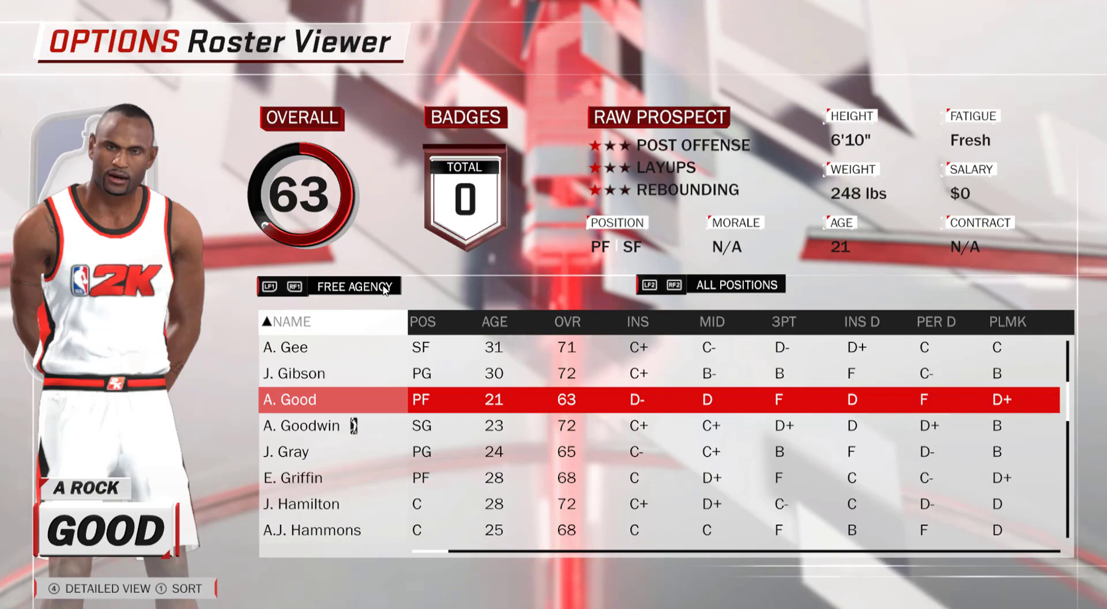
Leave the Roster viewer and look over the Roster Creator choices in Options.
key(Escape)
key(Right)
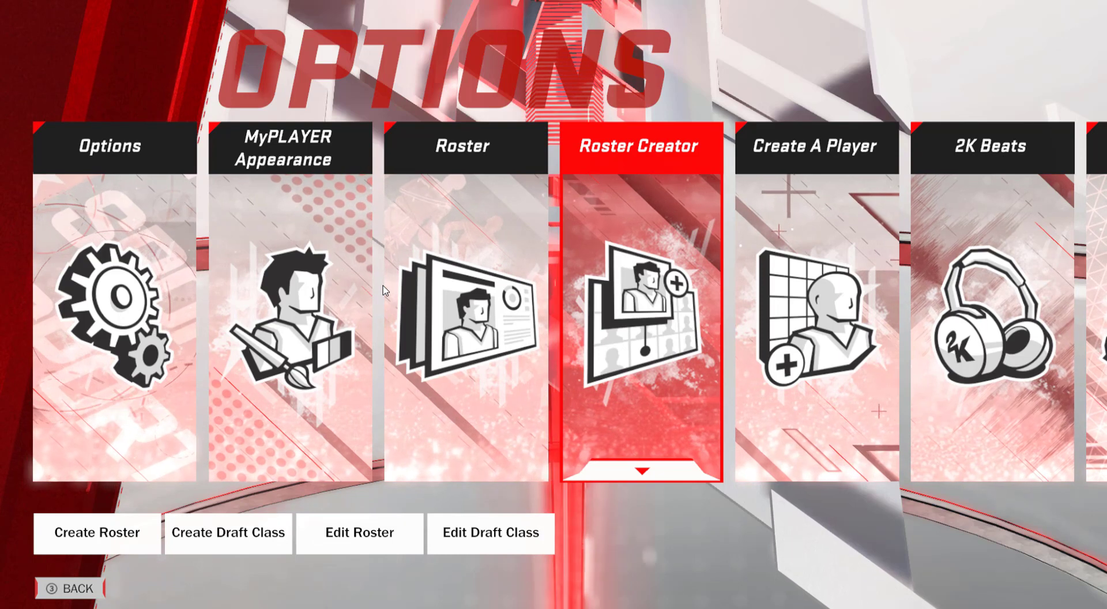
key(Down)
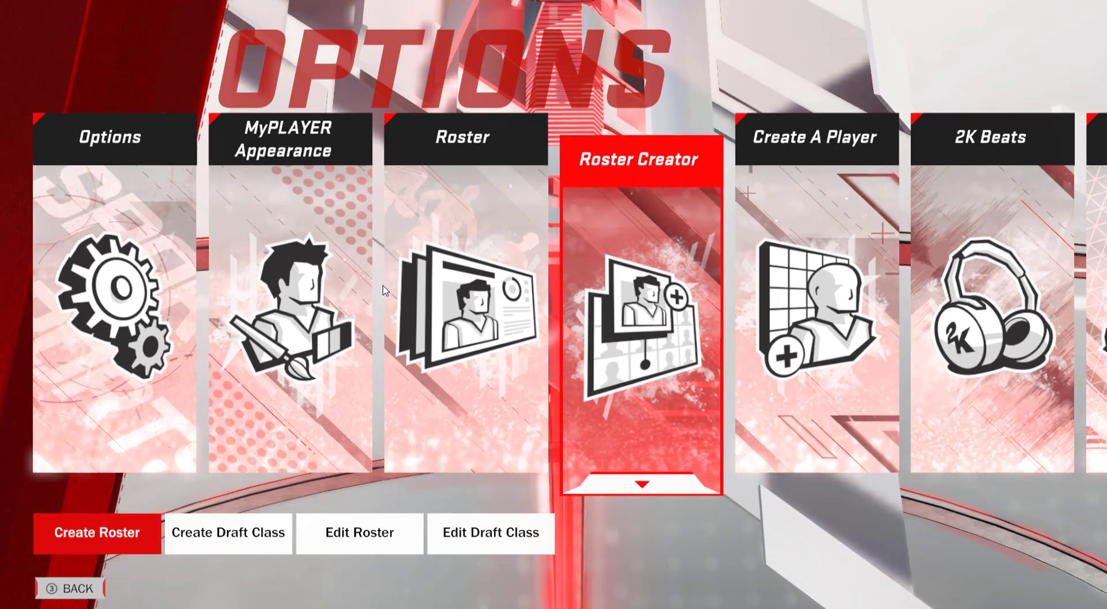
key(Return)
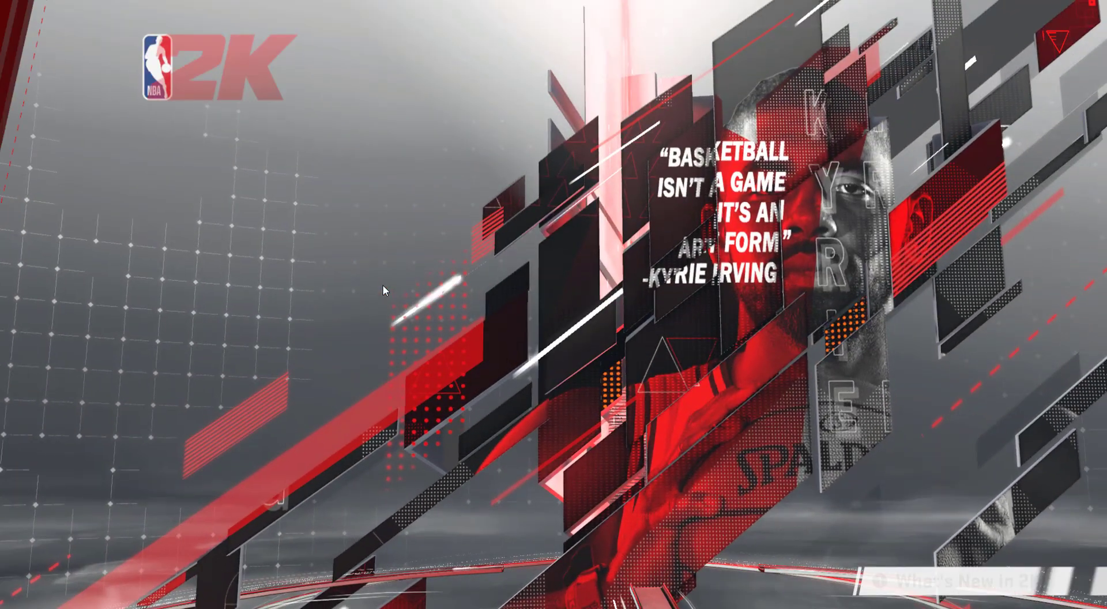
Open the MyGM/MyLEAGUE mode selection from the main menu.
key(Up)
key(Up)
key(Return)
key(Right)
key(Right)
key(Right)
key(Right)
key(Return)
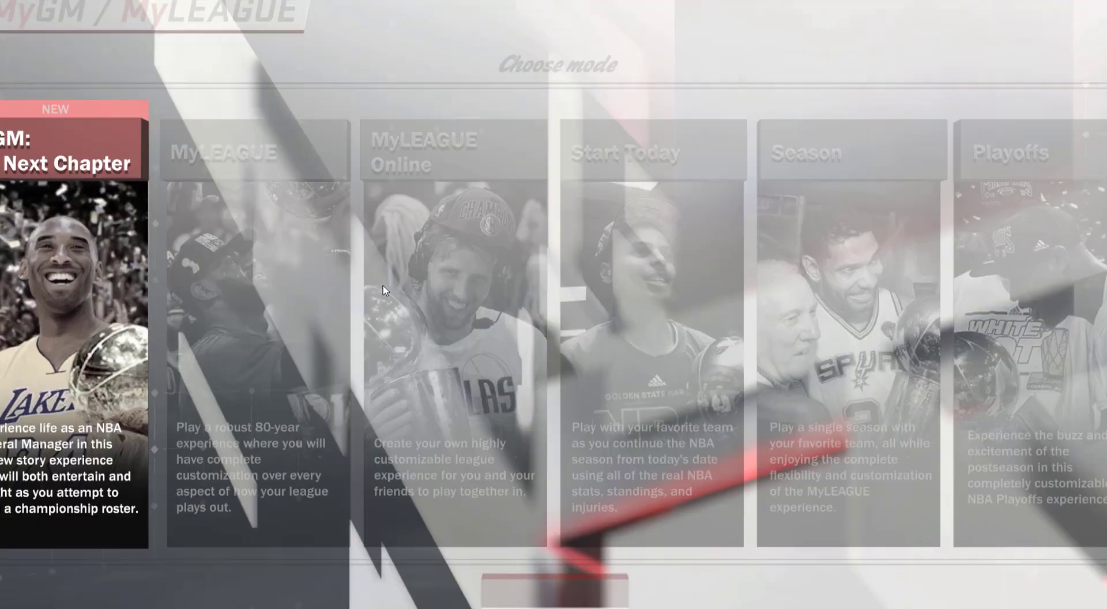
Start a new MyLEAGUE using the Current NBA Teams.
key(Right)
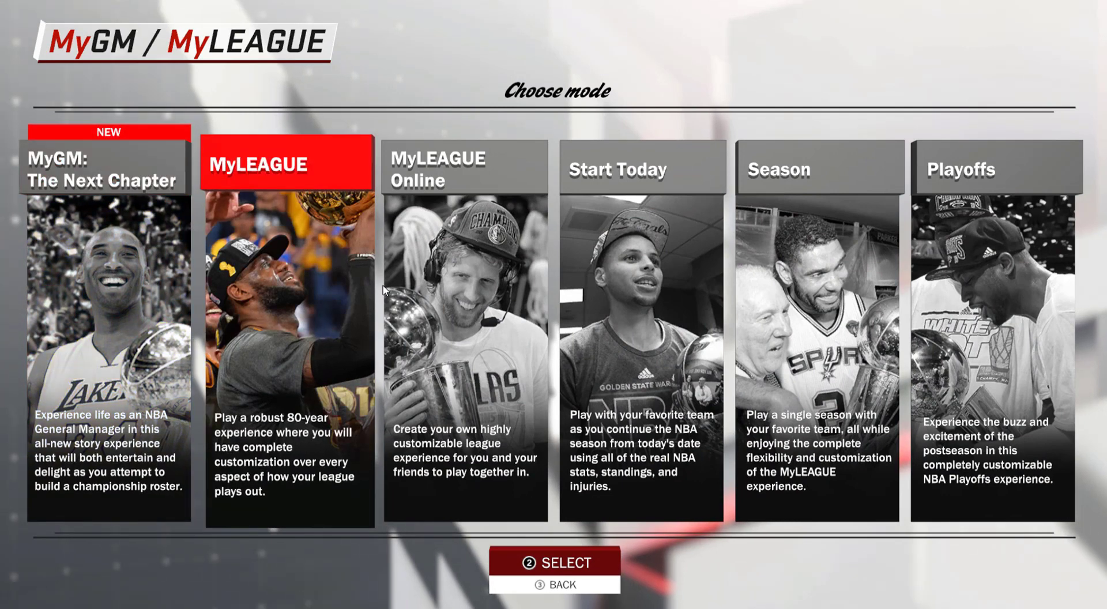
key(Right)
key(Right)
key(Return)
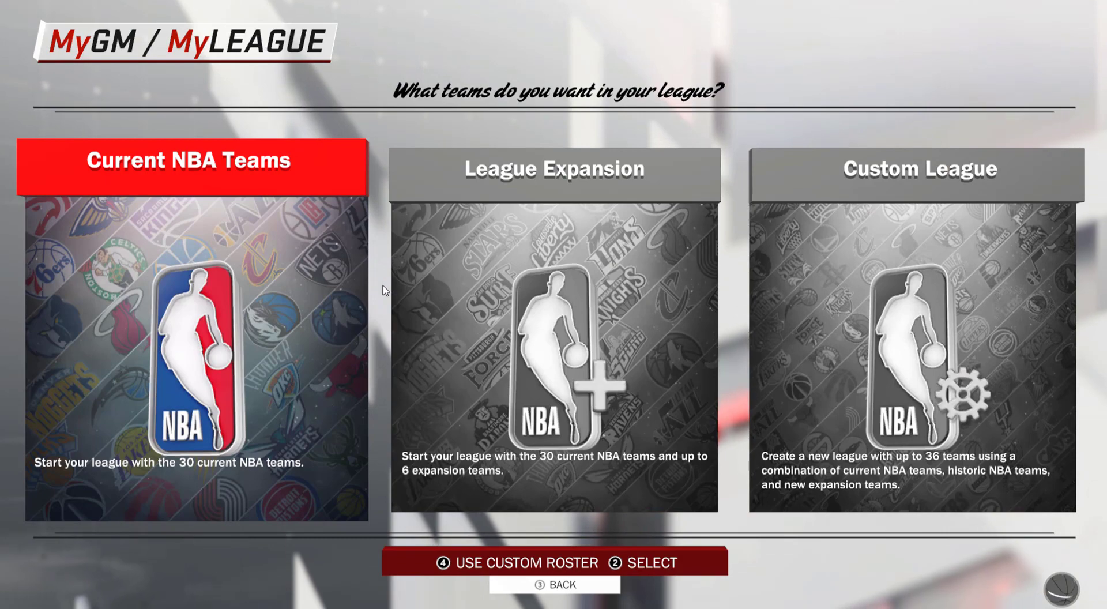
key(Return)
key(Return)
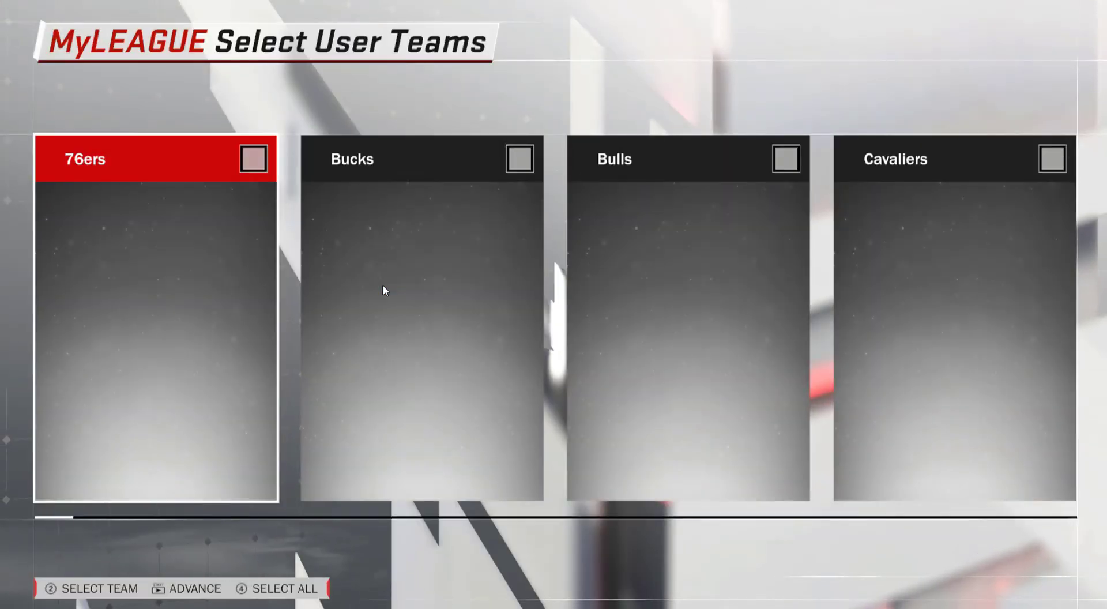
Select all teams as user teams and advance past the automation settings to the league calendar.
key(Return)
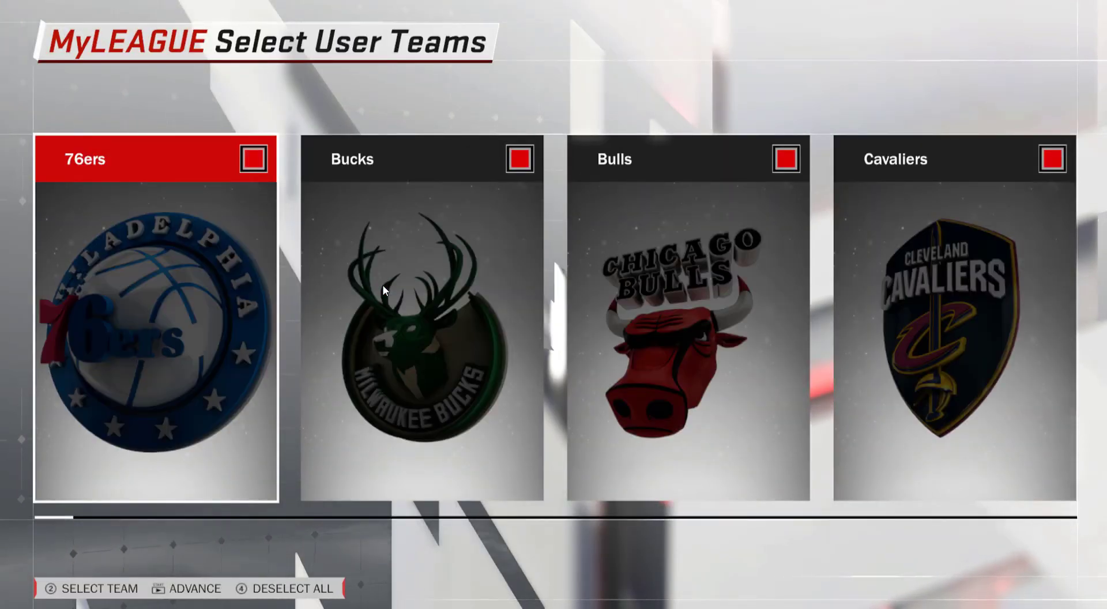
key(space)
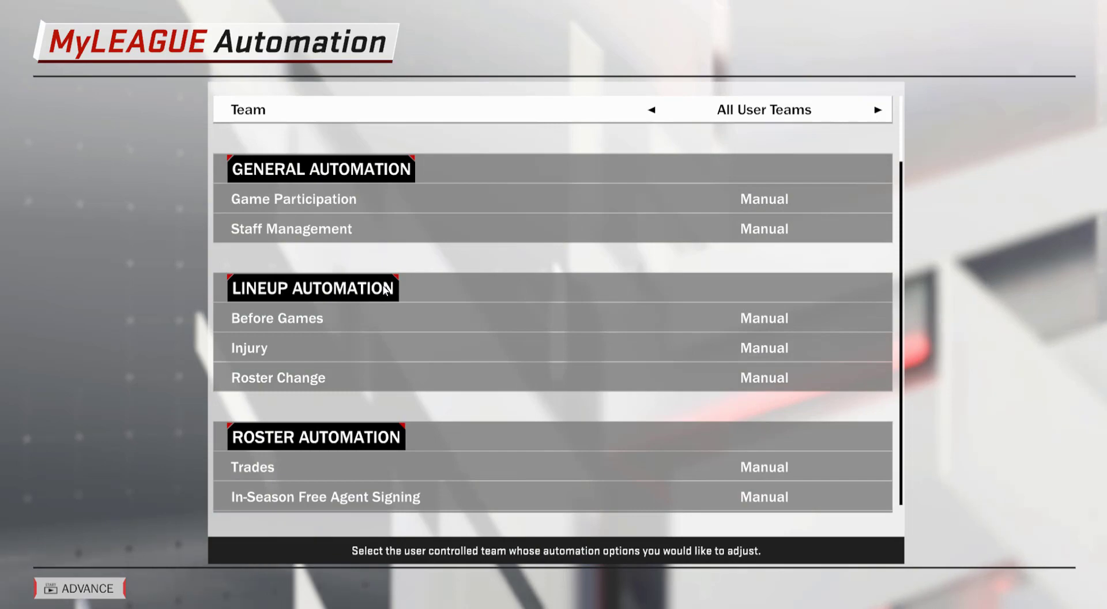
key(space)
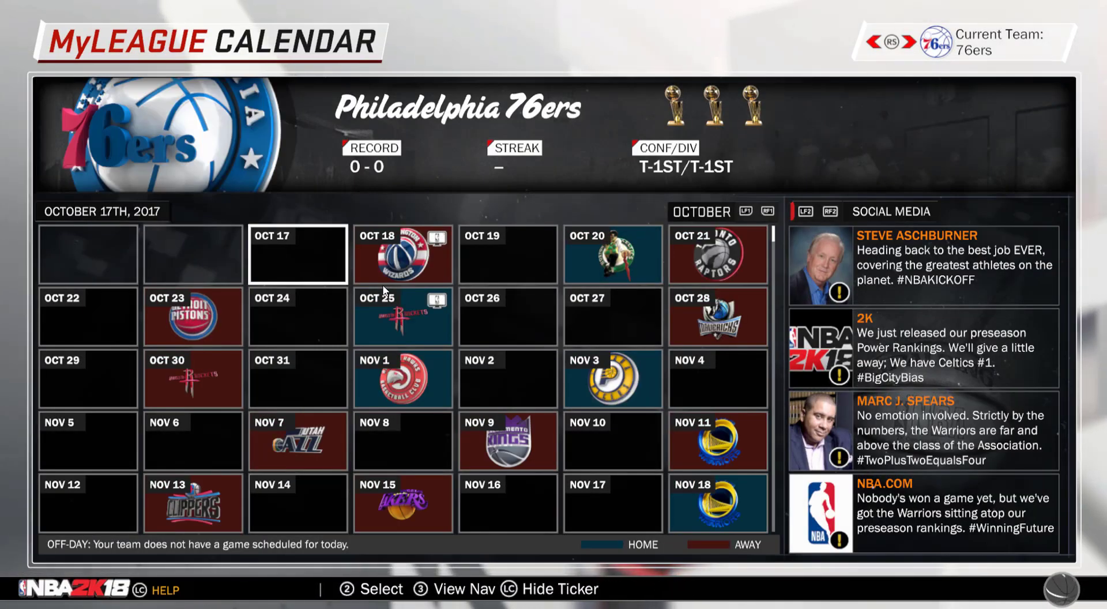
Open the Free Agents list from the league's Front Office.
key(Escape)
key(Down)
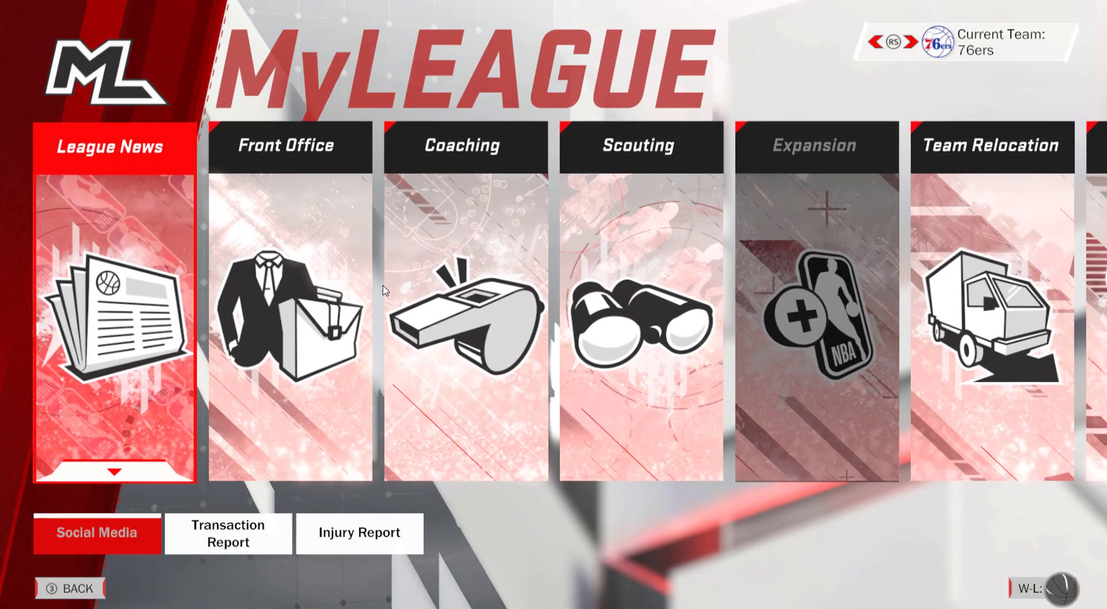
key(Right)
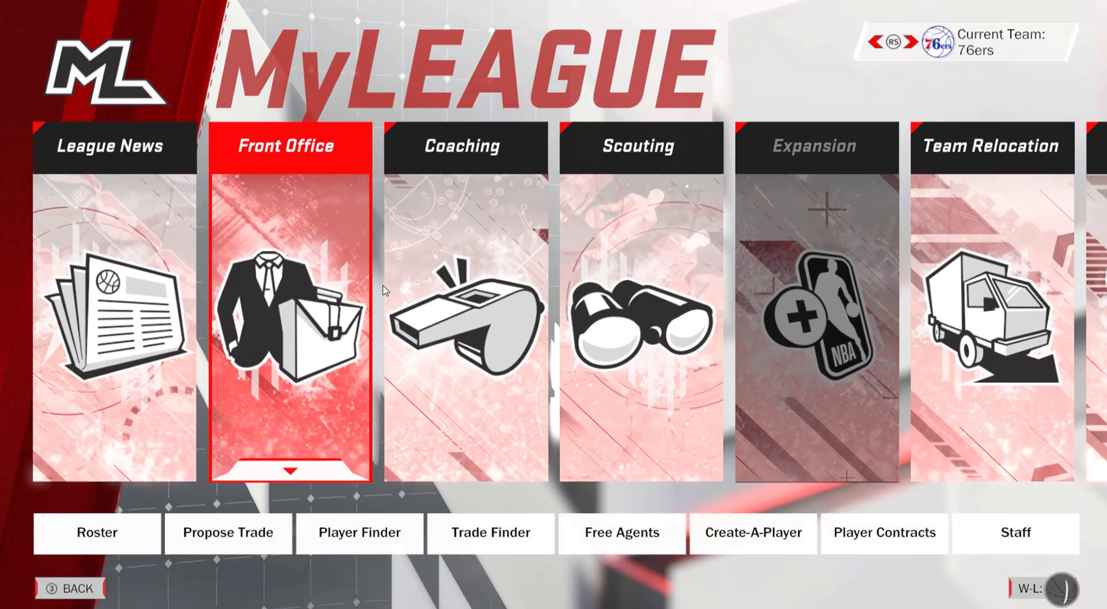
key(Down)
key(Right)
key(Right)
key(Right)
key(Right)
key(Return)
key(Return)
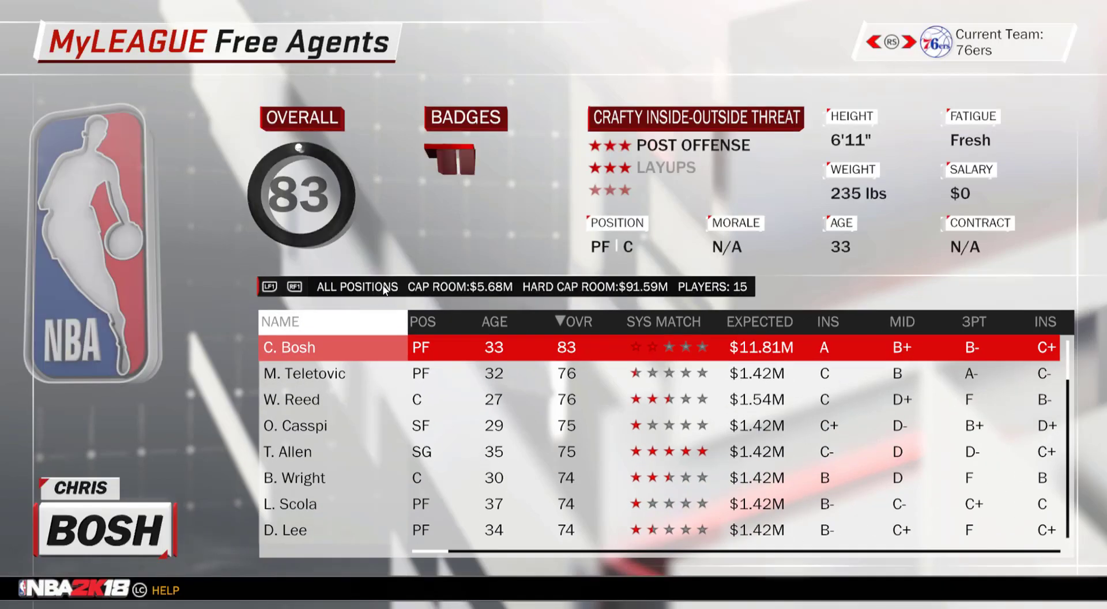
Sort the MyLEAGUE free agents by name and look for the custom 63-rated power forward.
key(Return)
key(Down)
key(Down)
key(Down)
key(Down)
key(Down)
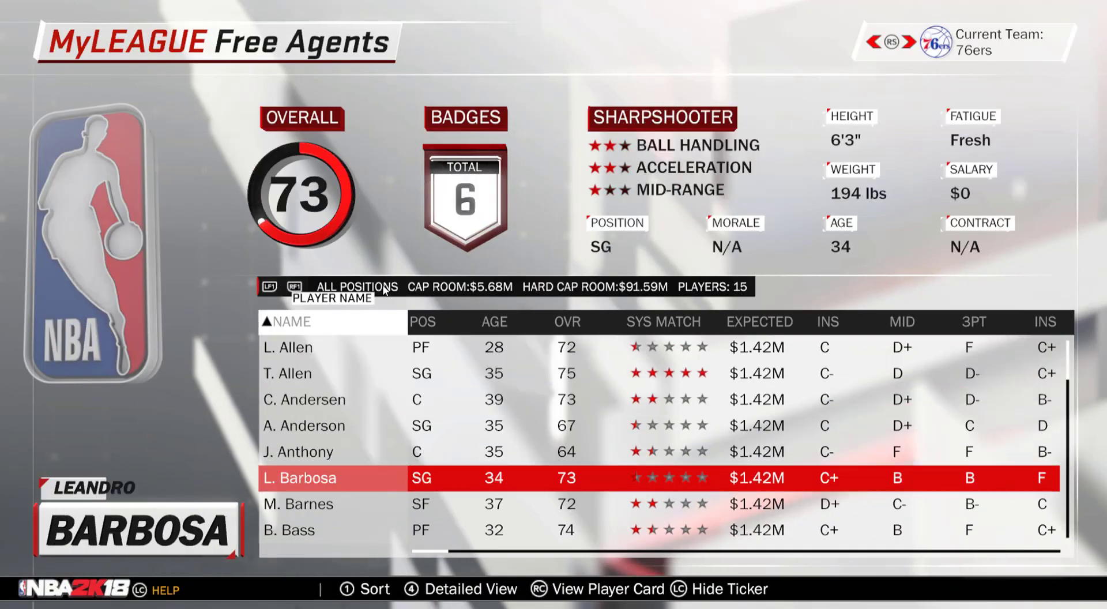
key(Down)
key(Down)
key(Down)
key(Down)
key(Down)
key(Down)
key(Down)
key(Down)
key(Down)
key(Down)
key(Down)
key(Down)
key(Down)
key(Down)
key(Down)
key(Down)
key(Down)
key(Down)
key(Down)
key(Down)
key(Down)
key(Down)
key(Down)
key(Down)
key(Down)
key(Down)
key(Down)
key(Down)
key(Down)
key(Down)
key(Down)
key(Down)
key(Down)
key(Down)
key(Down)
key(Down)
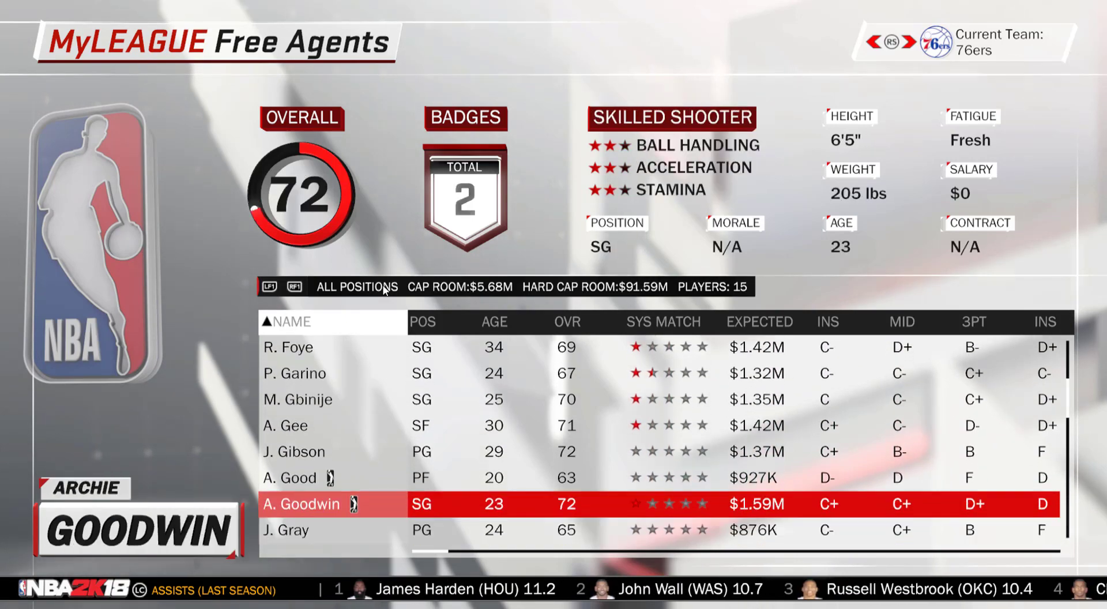
Open the Edit NBA Player screen for the custom 63-rated power forward in the free agents list.
key(Up)
key(Return)
key(Down)
key(Down)
key(Return)
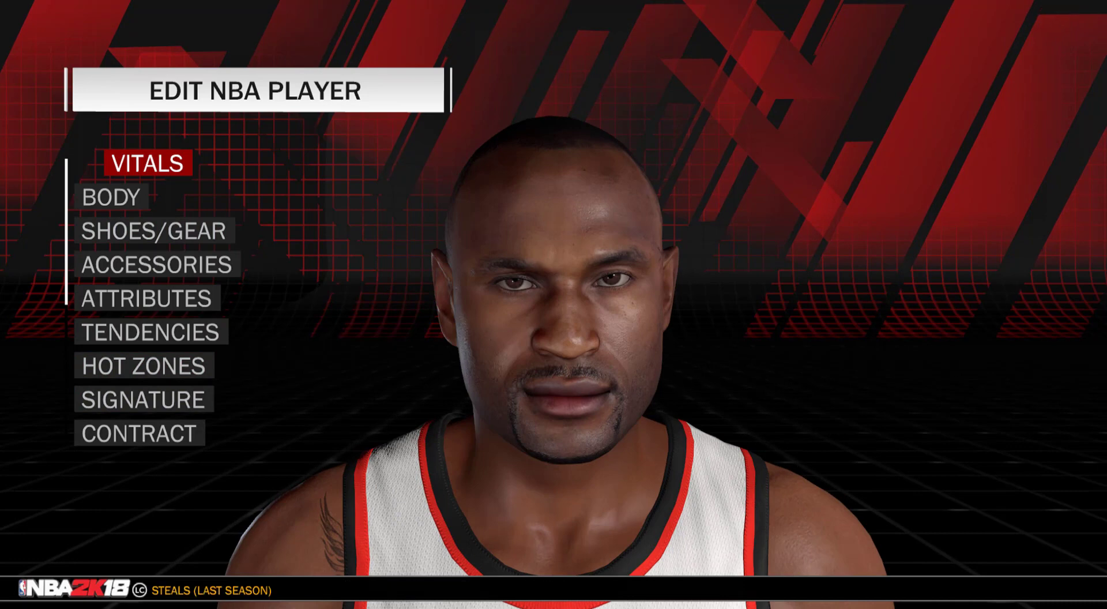
Switch to Cheat Engine and load the edit_player_screen_w_DNA.CT table for the NBA2K18.exe process.
key(alt+Tab)
click(560, 25)
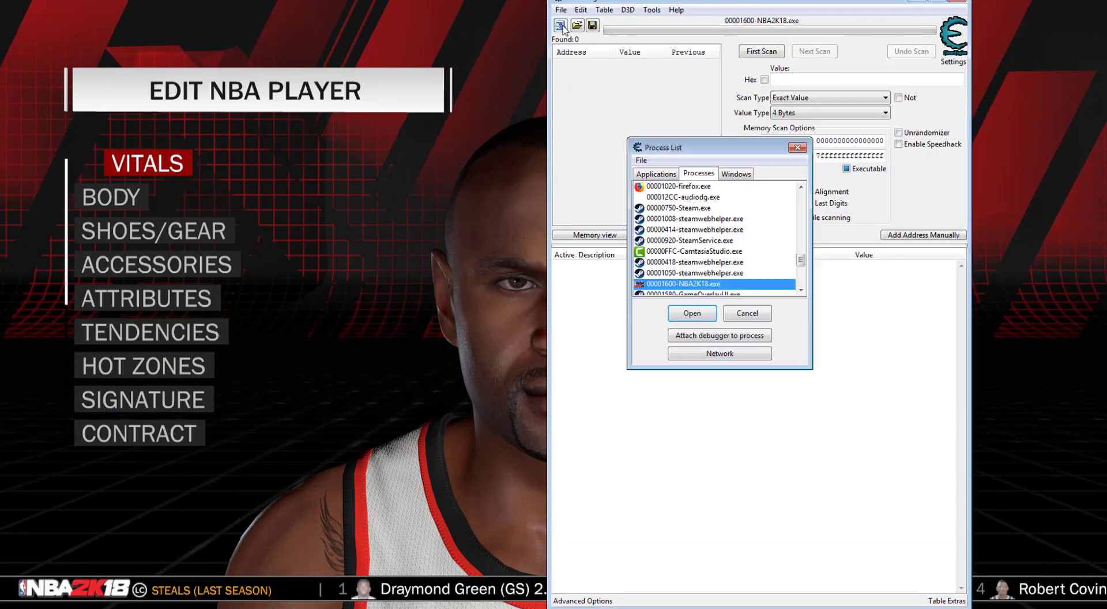
click(759, 314)
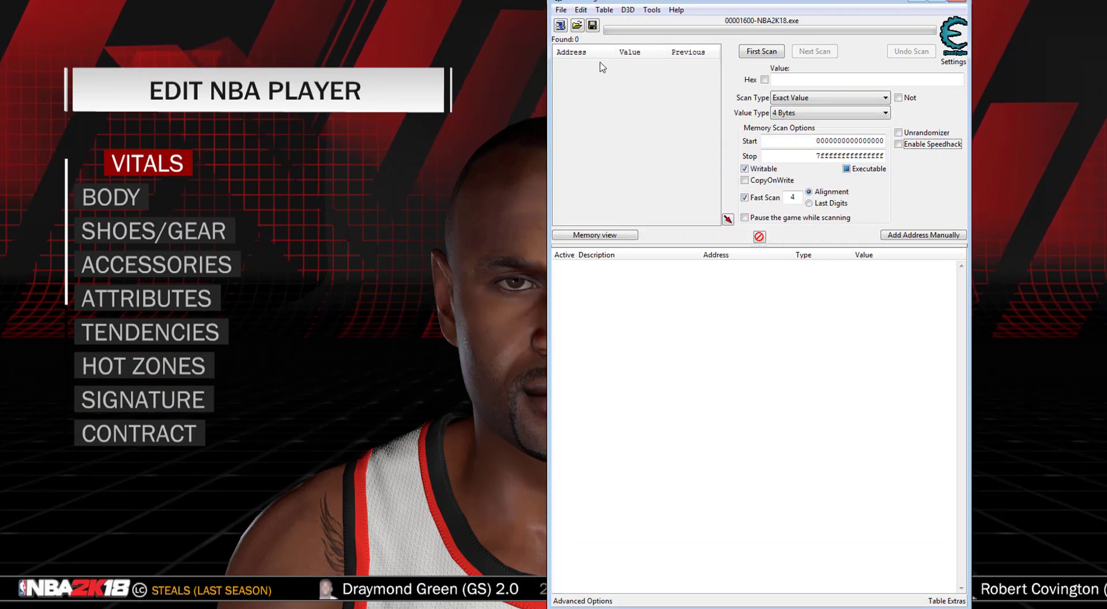
click(577, 26)
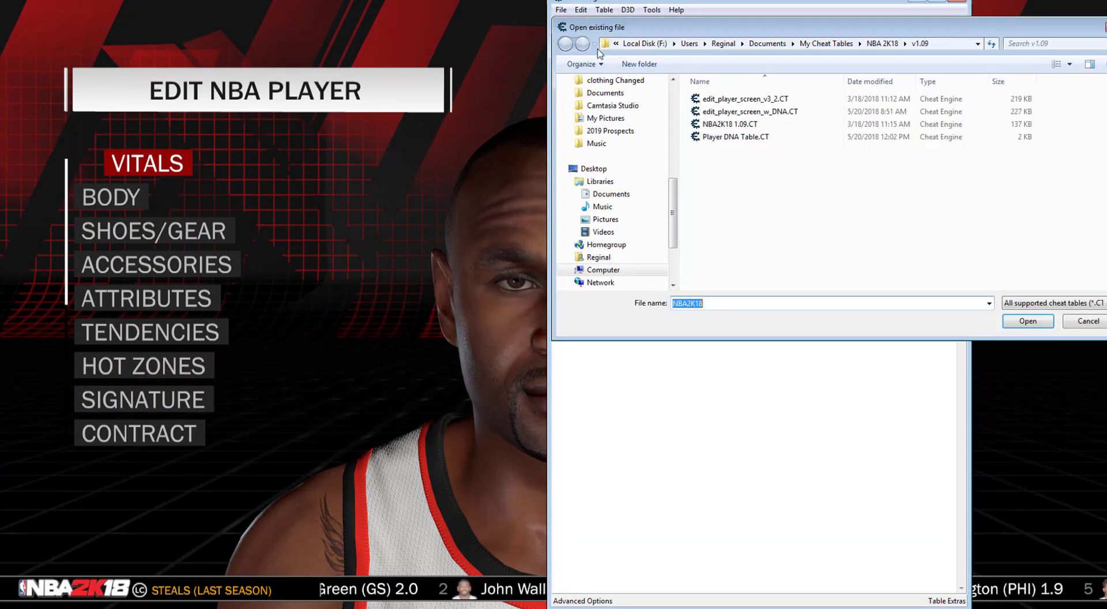
double_click(749, 111)
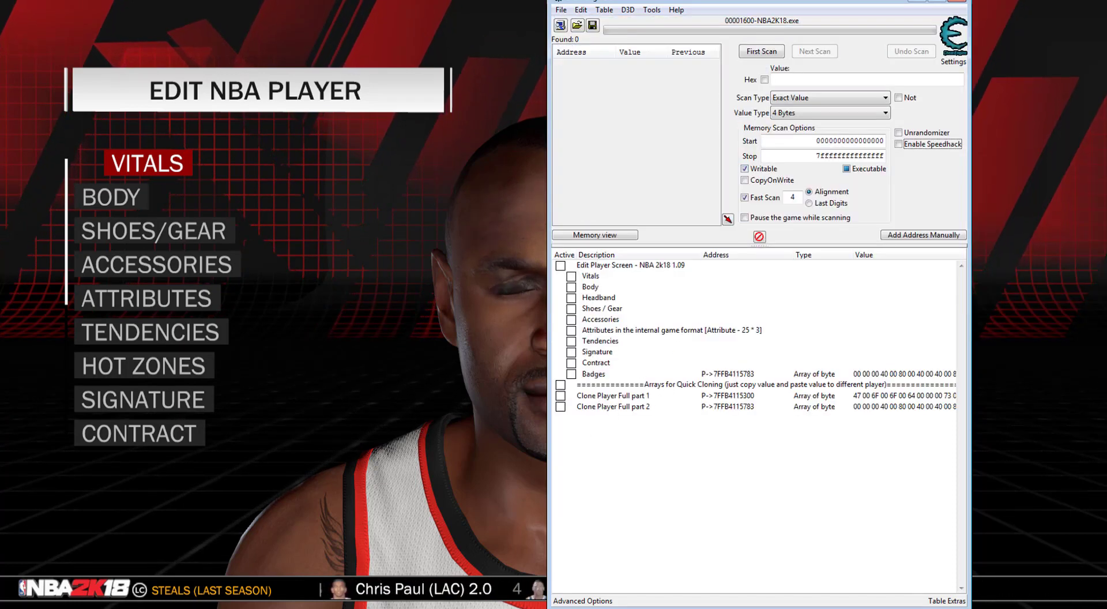
Open the "2K18 DNA - .txt" file from the desktop in Notepad and bring Cheat Engine up beside it over the game.
click(1105, 608)
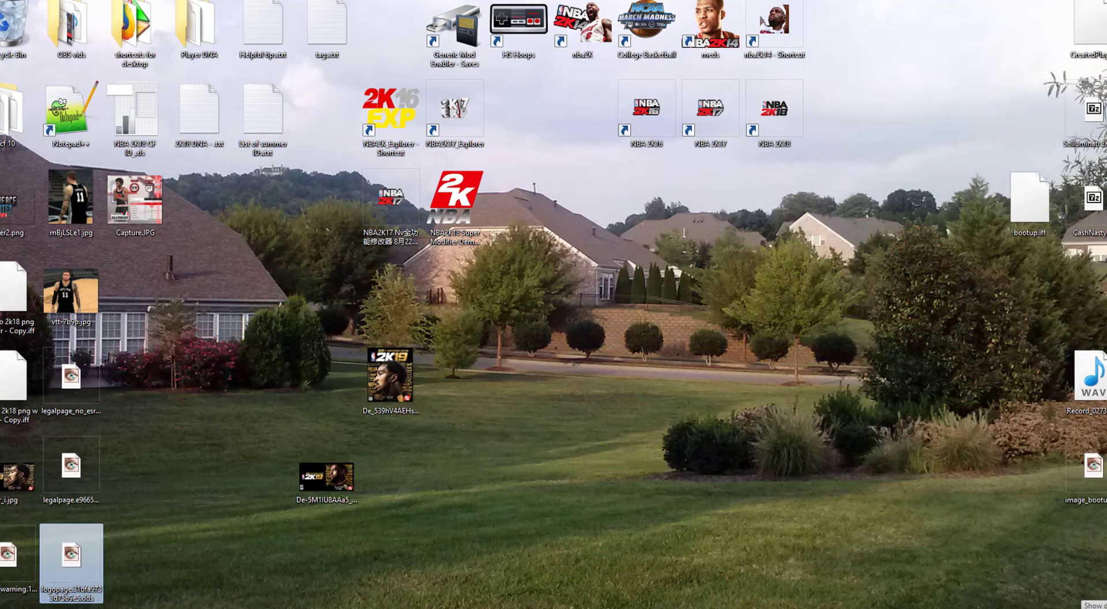
double_click(192, 127)
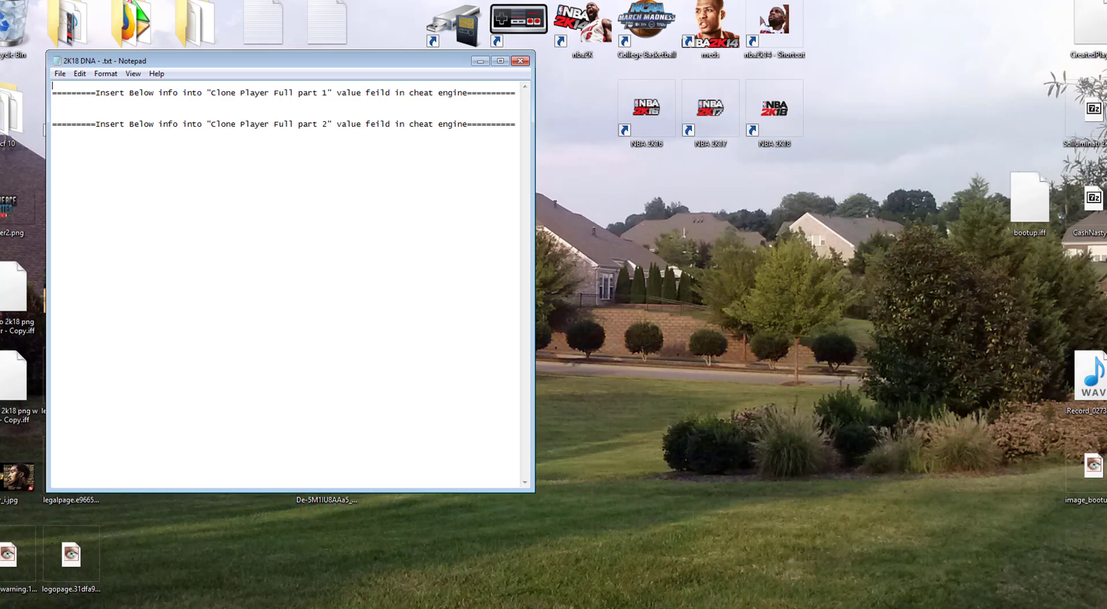
click(667, 607)
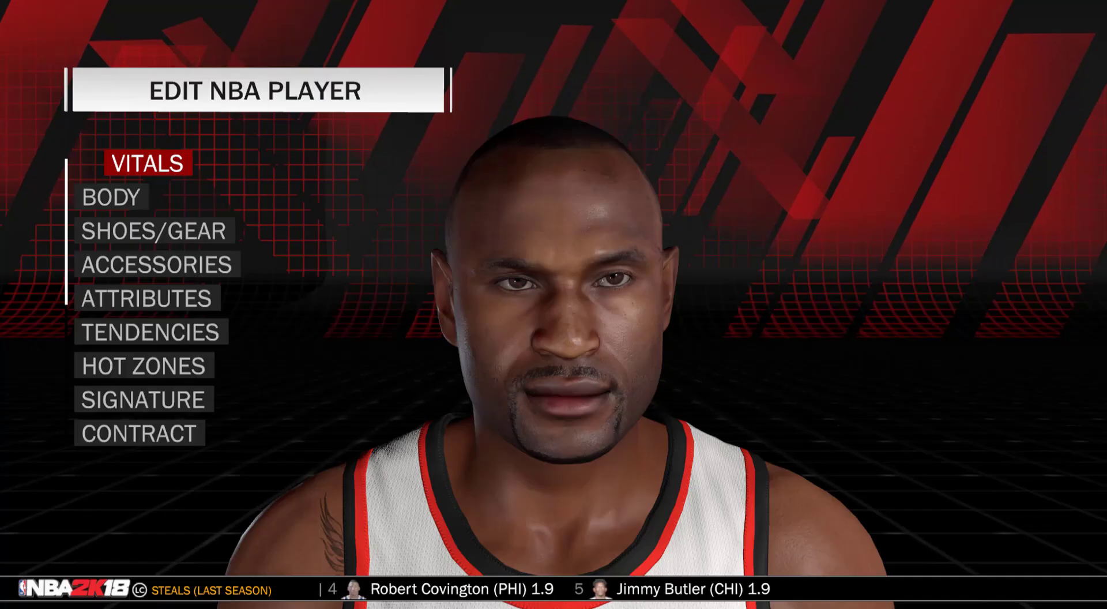
key(alt+Tab)
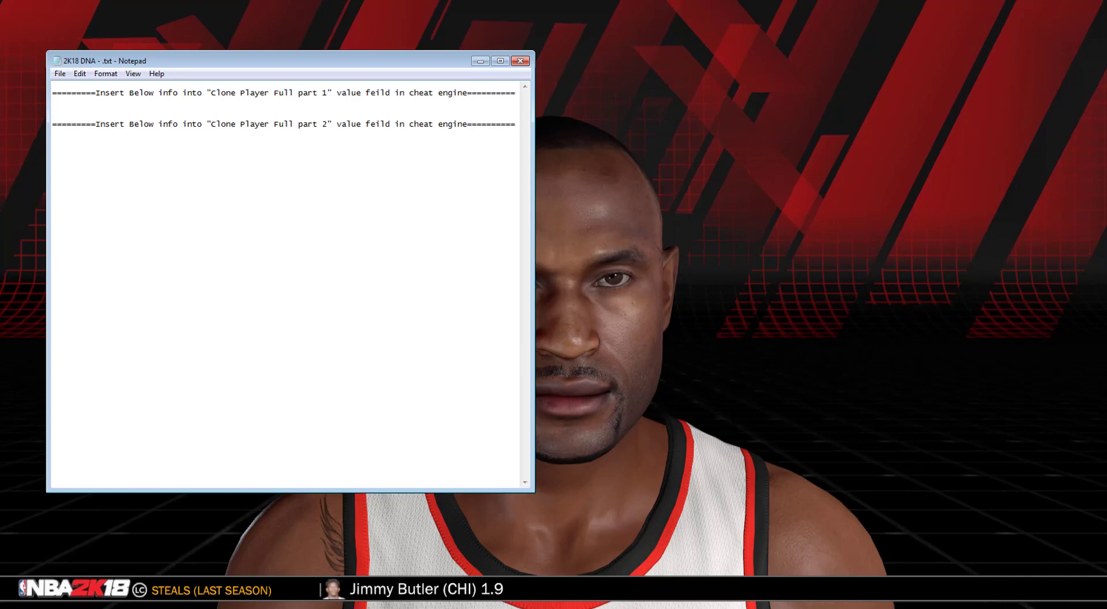
key(alt+Tab)
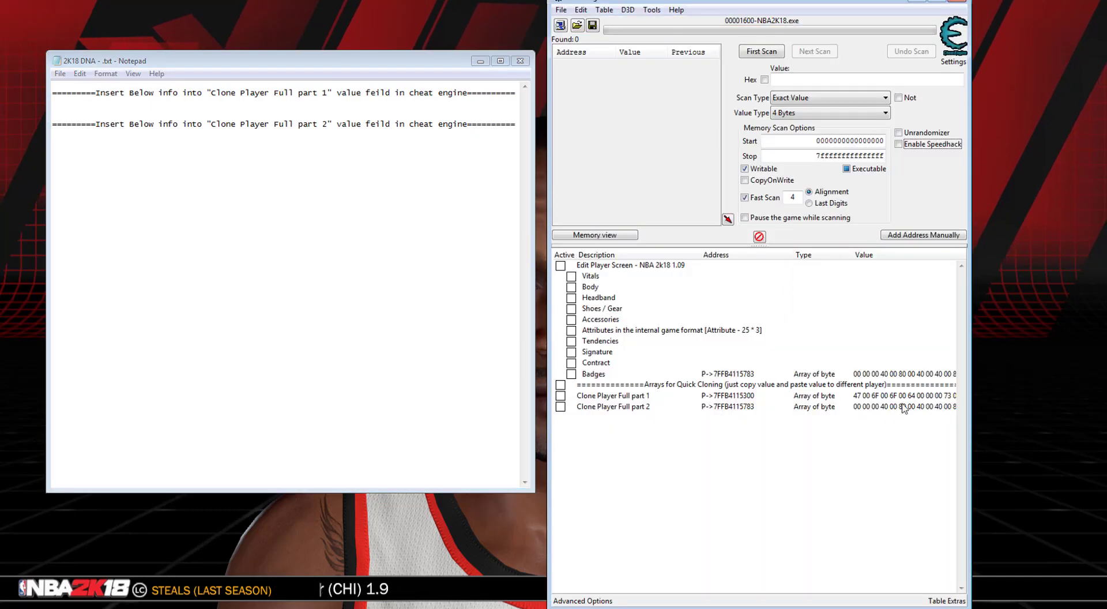
Copy the "Clone Player Full part 1" value from Cheat Engine into the text file below the part 1 heading, leaving the original value unaltered.
double_click(880, 398)
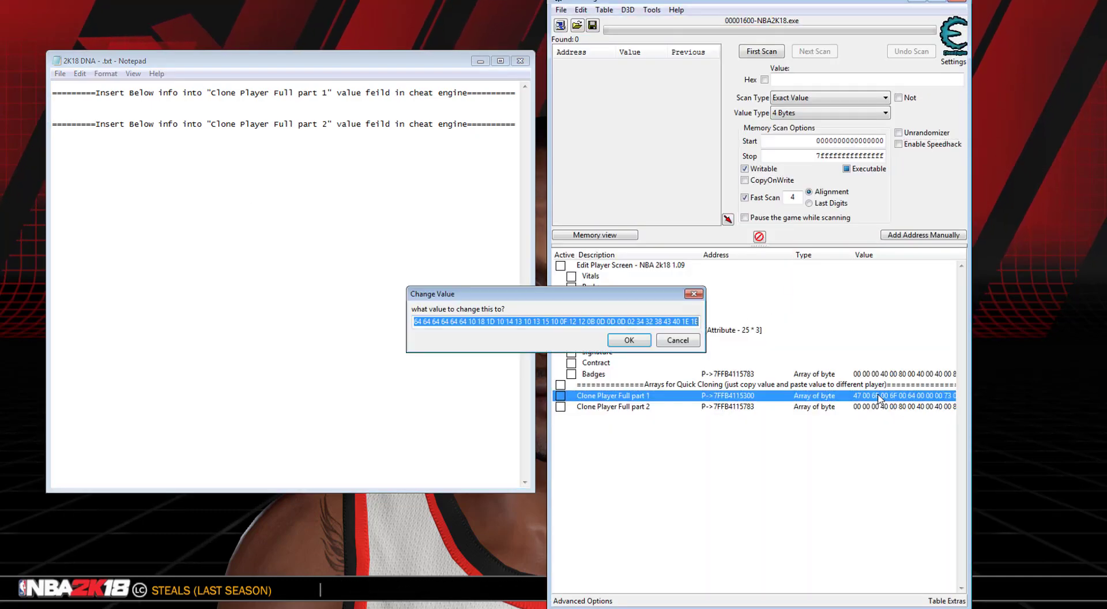
right_click(529, 327)
click(557, 367)
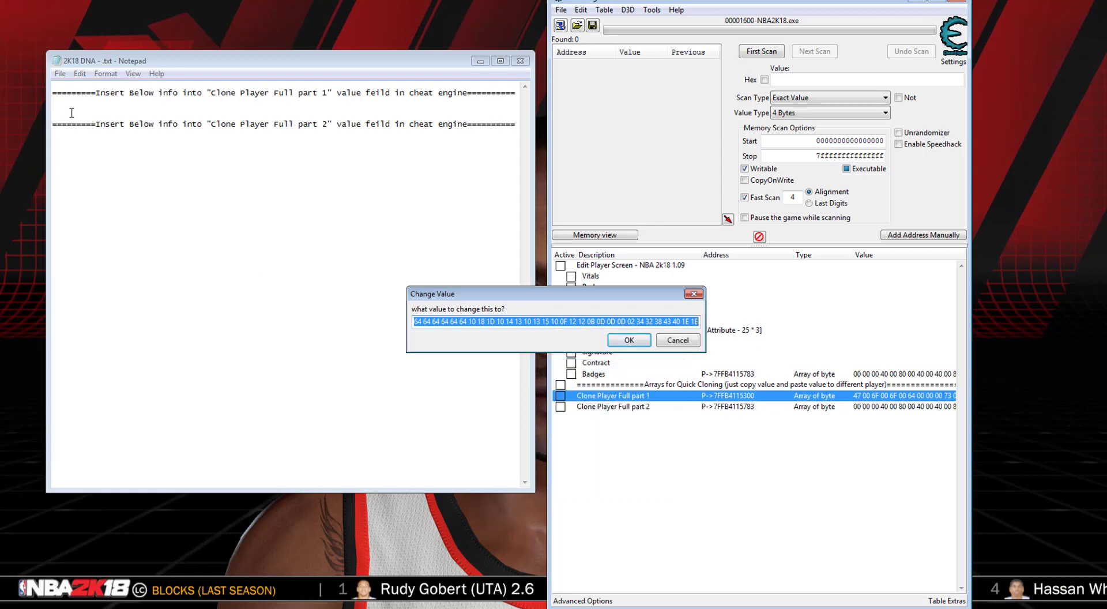
click(71, 112)
right_click(72, 112)
click(98, 164)
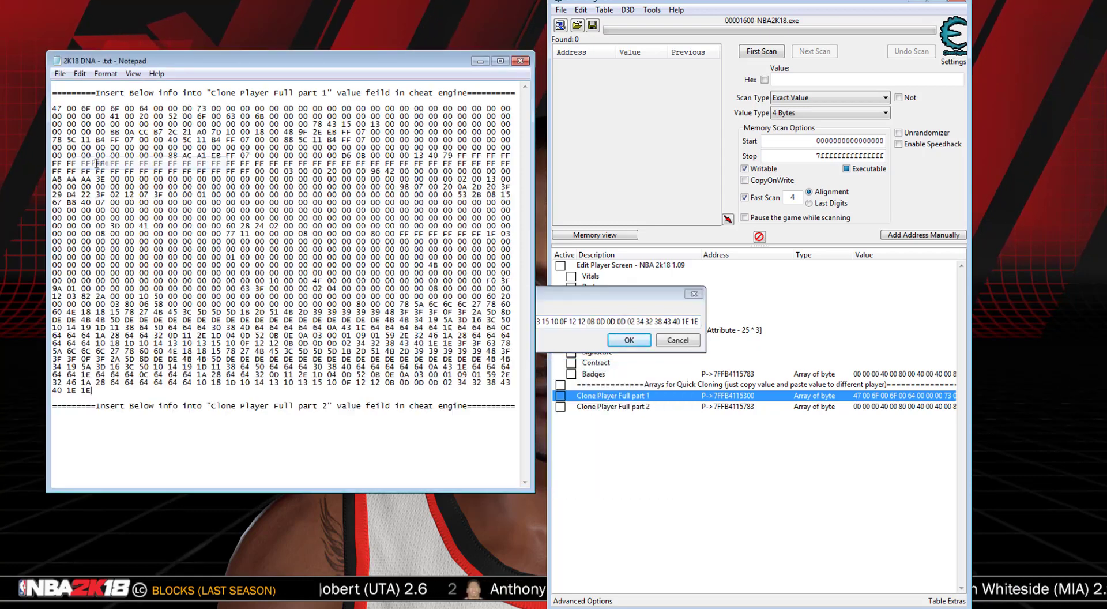
click(687, 340)
Copy the "Clone Player Full part 2" value from Cheat Engine into the text file below the part 2 heading and review the pasted data.
double_click(865, 406)
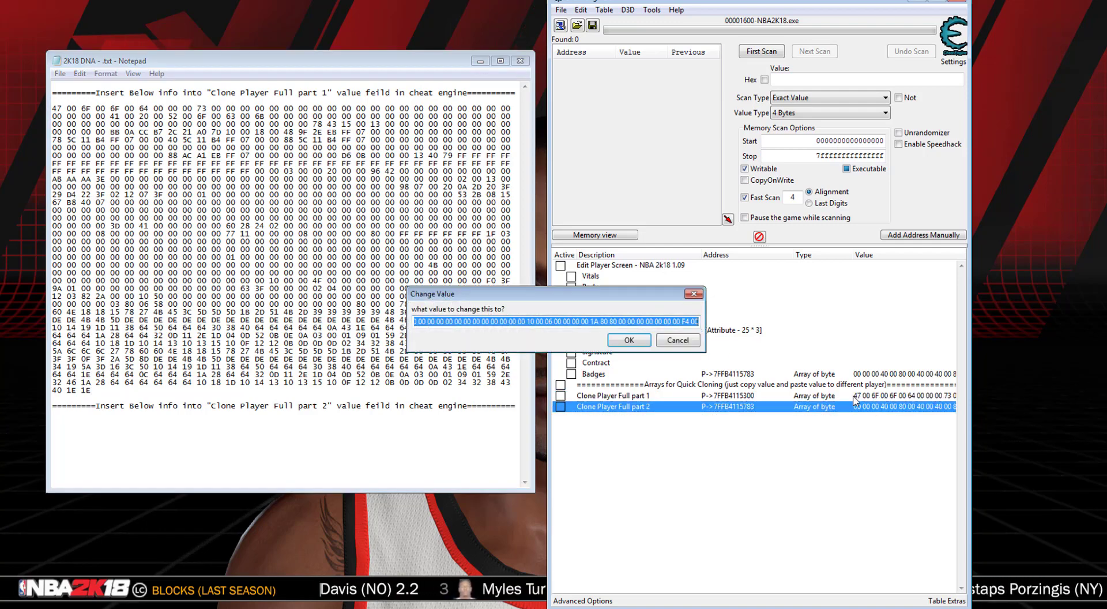
right_click(581, 321)
click(609, 364)
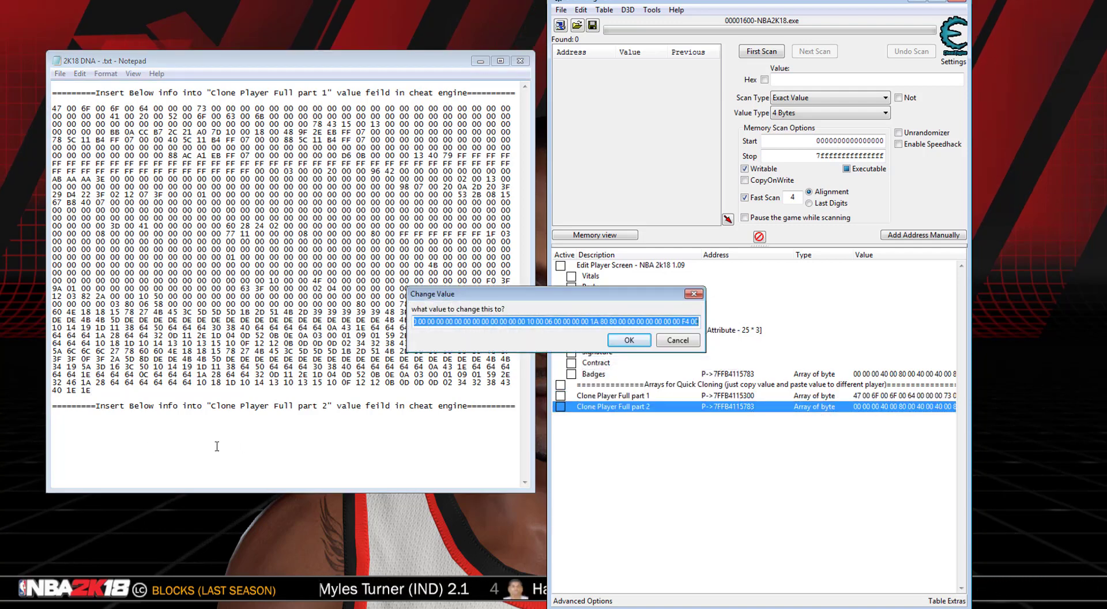
click(132, 444)
right_click(132, 444)
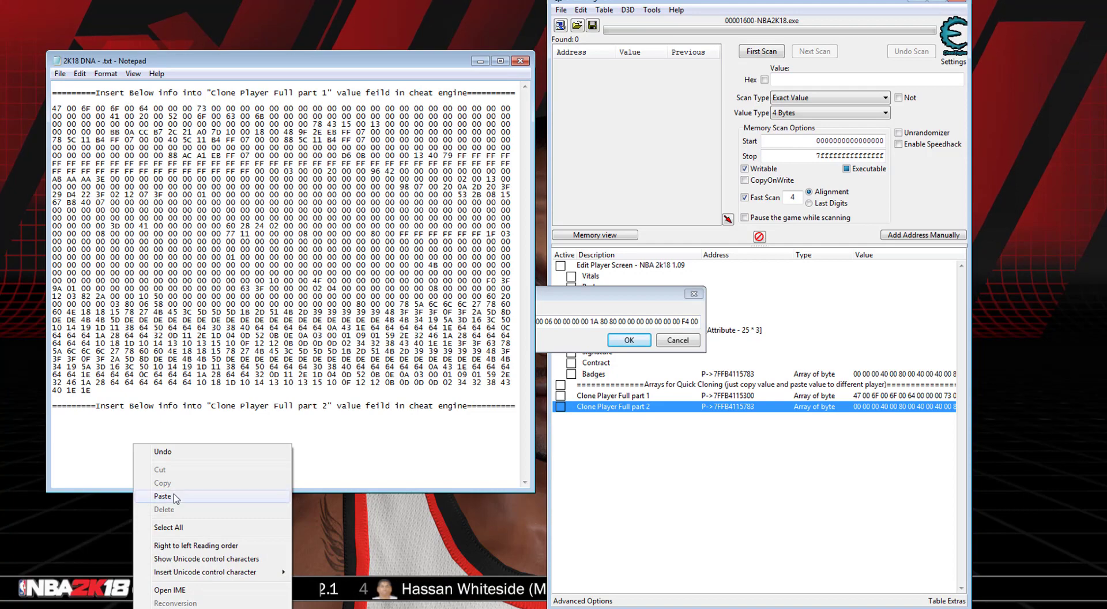
click(163, 496)
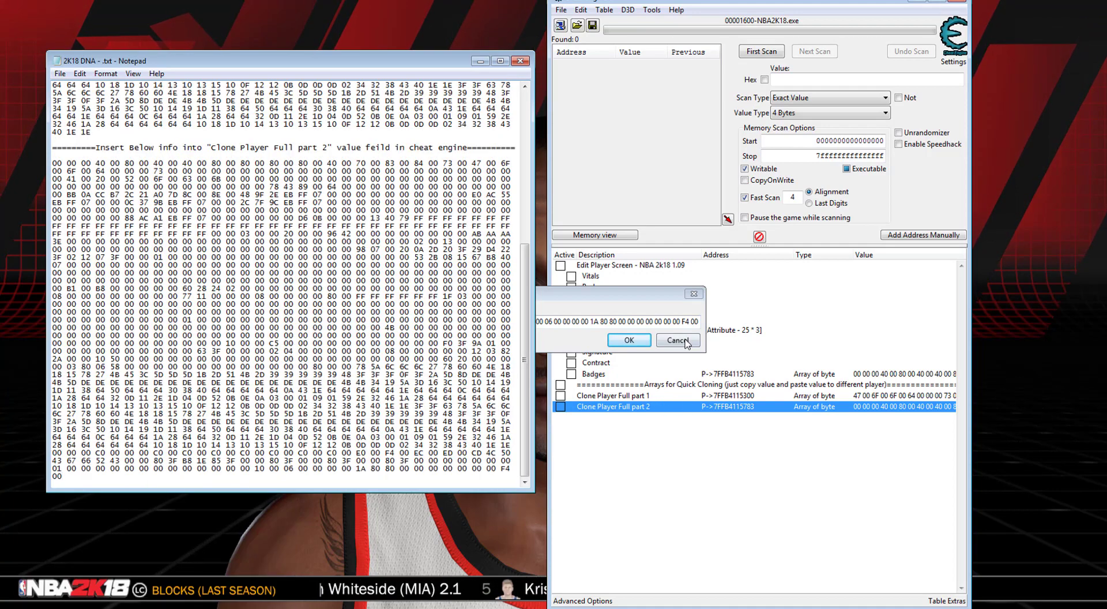
click(647, 303)
click(695, 294)
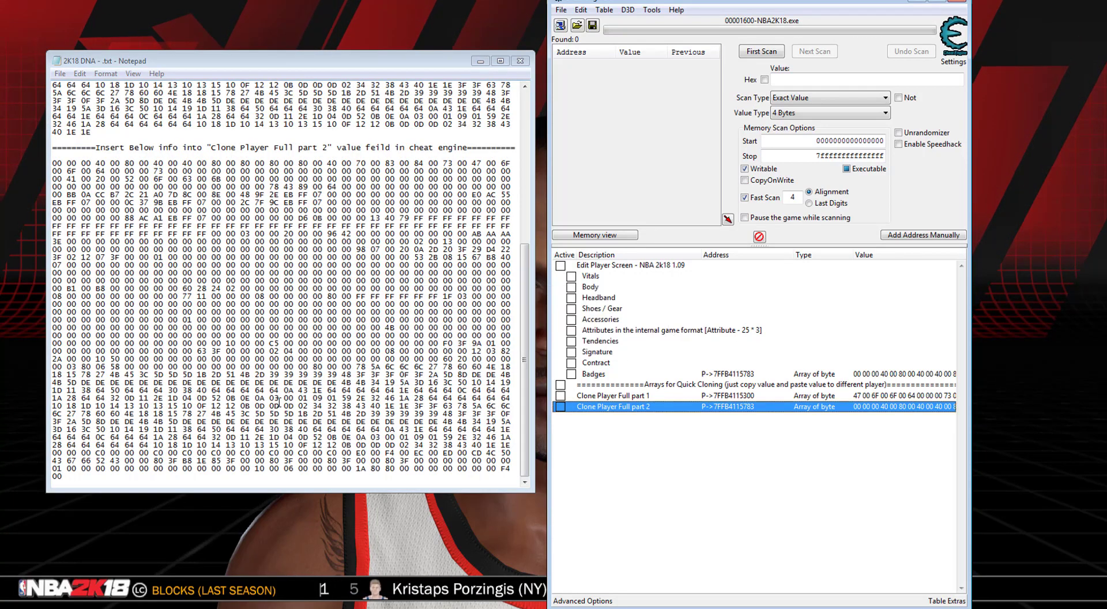
drag(74, 483, 39, 22)
click(140, 215)
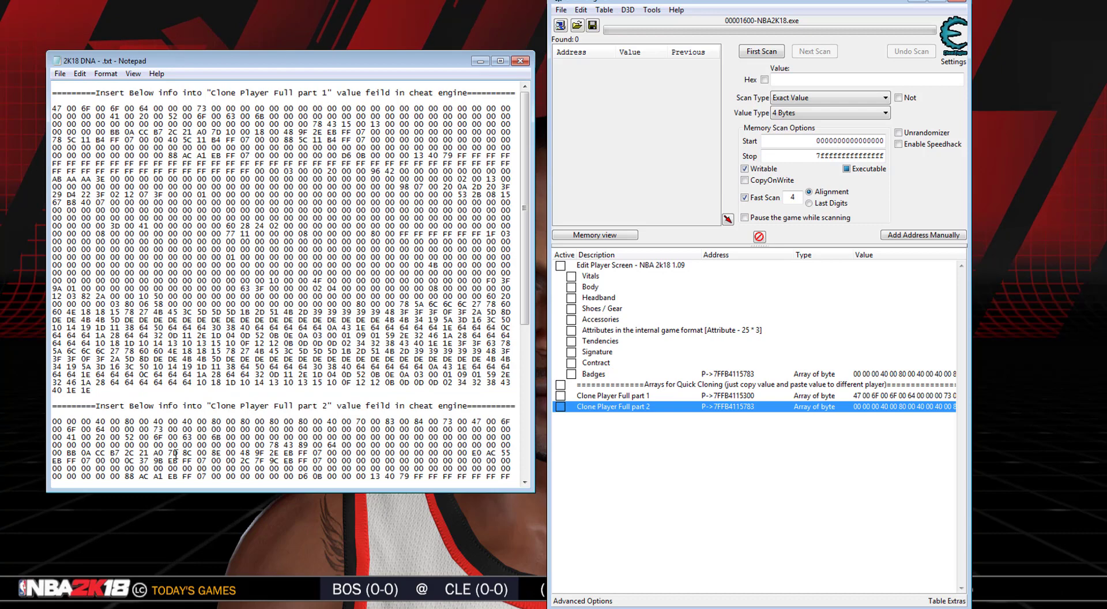